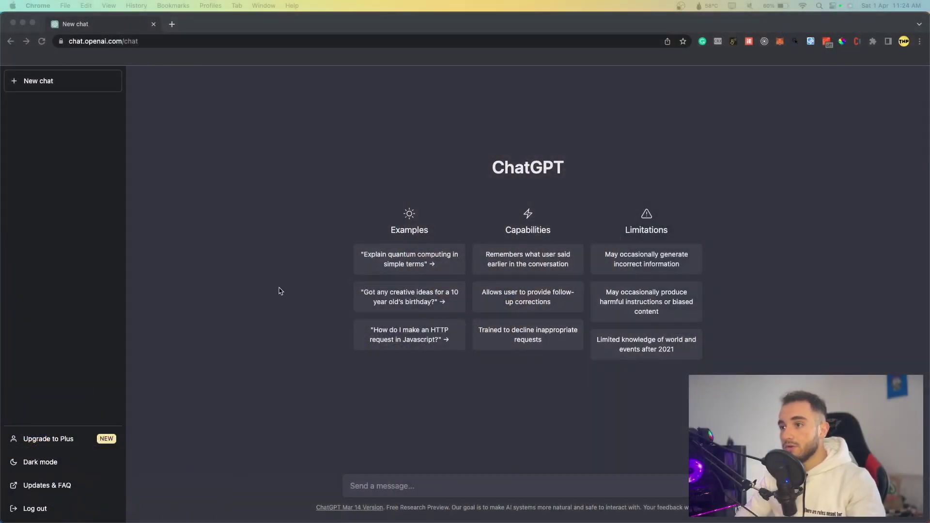
Check the ChatGPT Plus monthly price in the account plans overview, then close it.
left_click(111, 46)
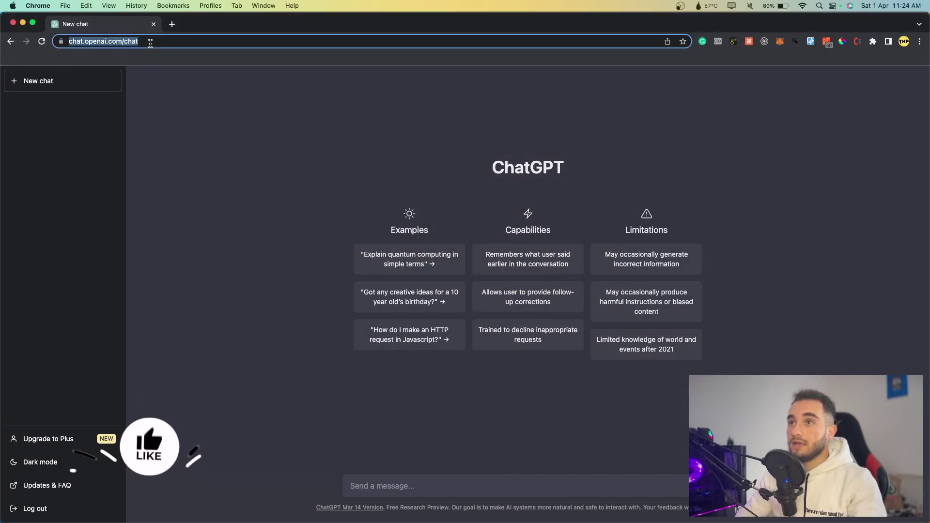
left_click(247, 236)
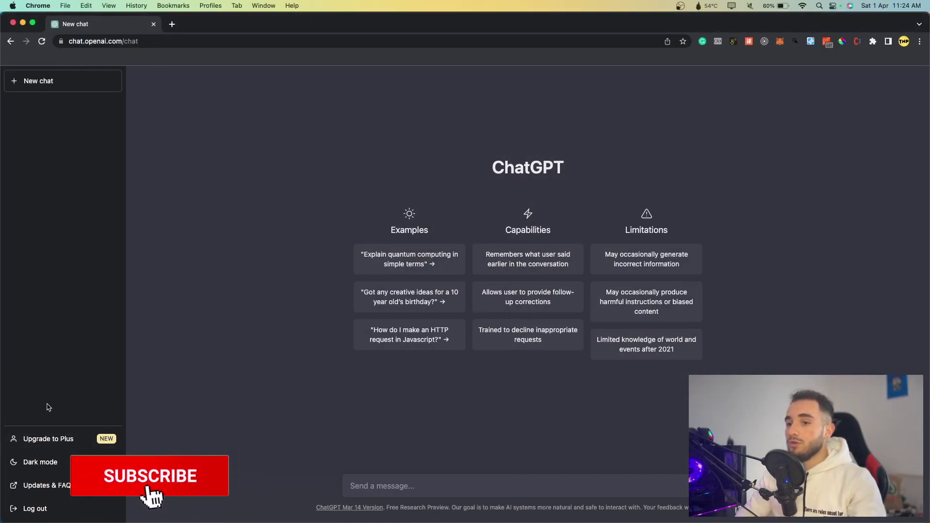
left_click(71, 445)
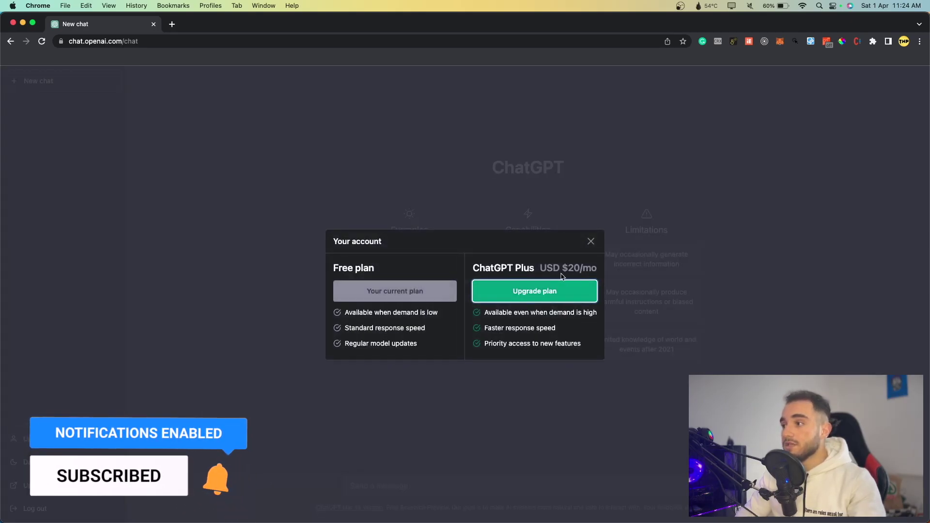
left_click_drag(597, 268, 562, 268)
left_click(539, 269)
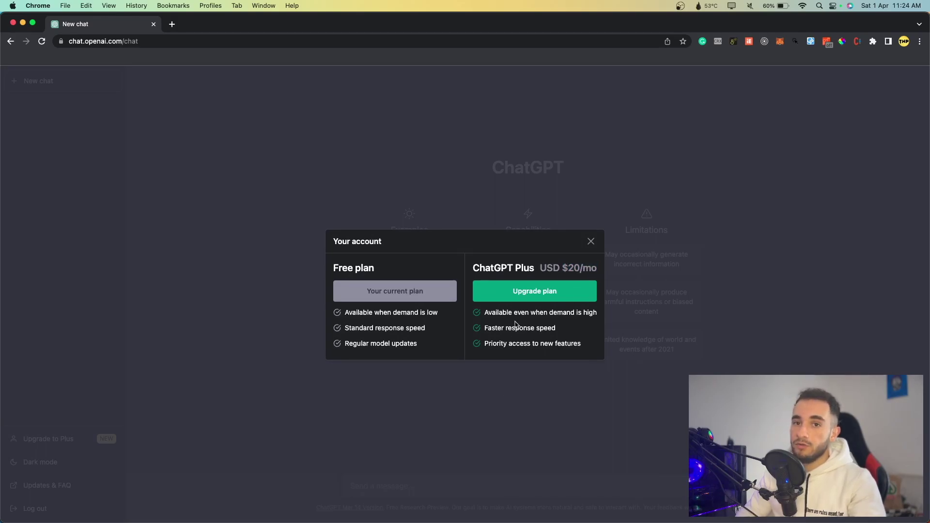
left_click(591, 242)
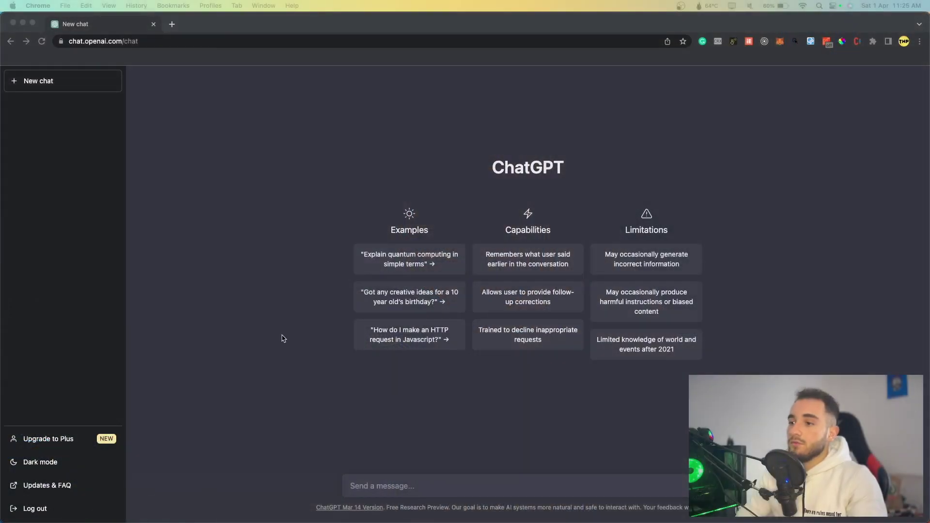
In a new Chrome tab, Google 'download microsoft edge'.
left_click(172, 24)
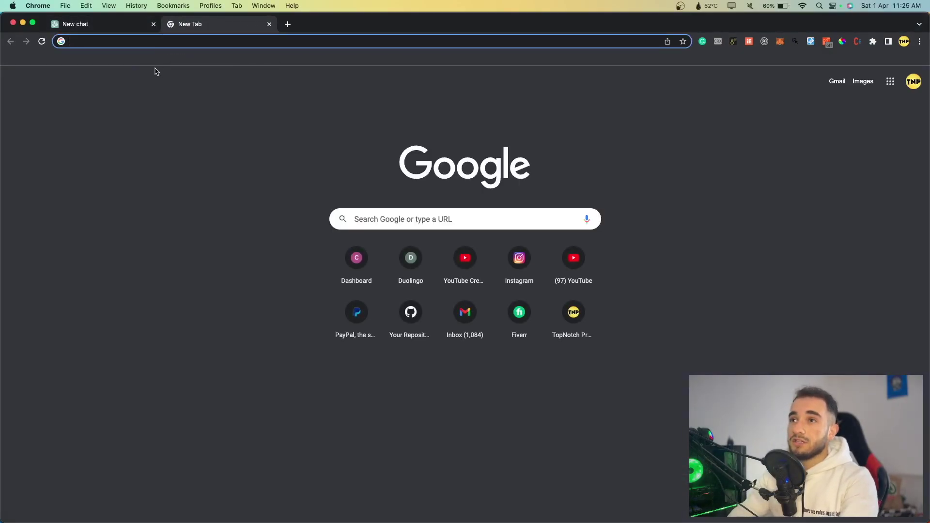
left_click(161, 39)
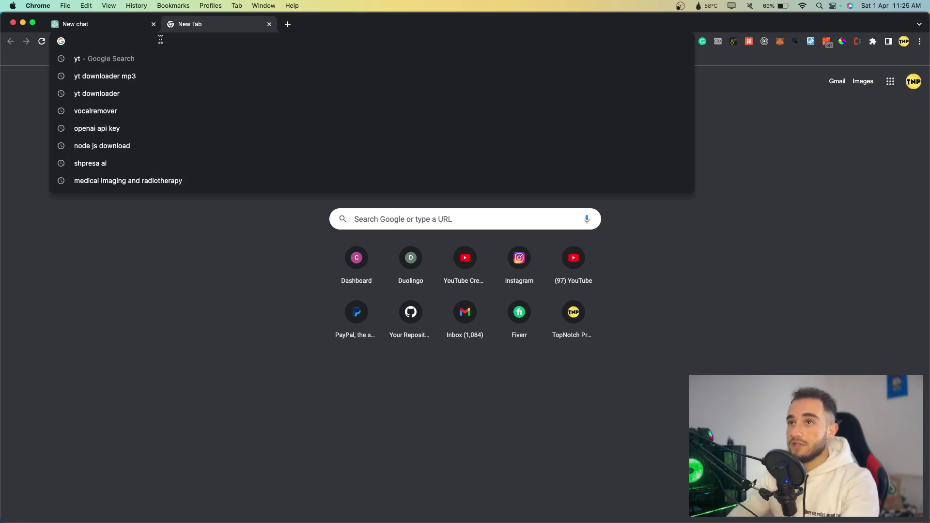
type("download mircrosoft ed")
left_click(157, 78)
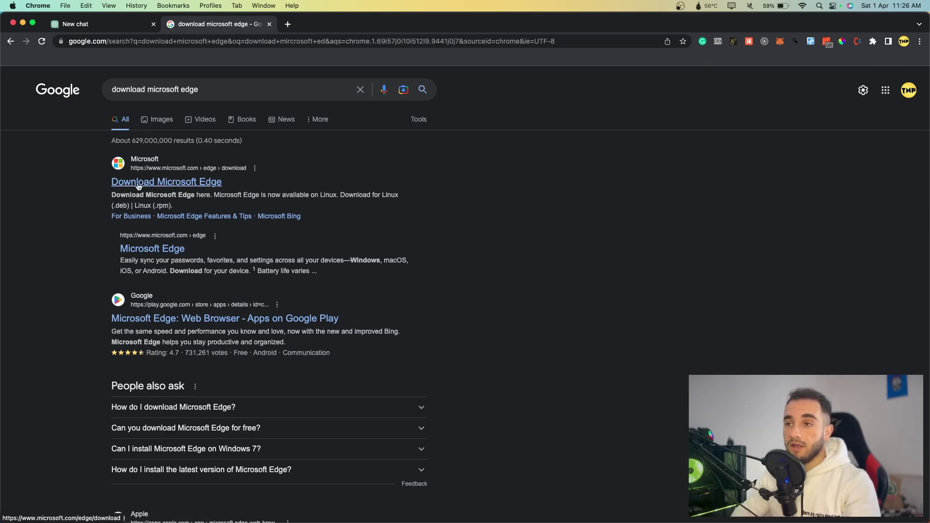
Open the official Download Microsoft Edge page and choose Download for macOS.
left_click(168, 184)
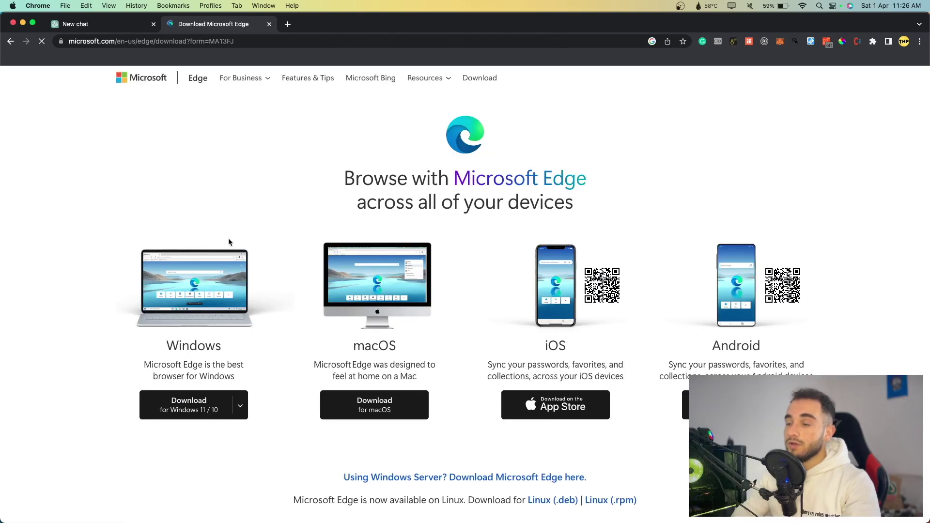
scroll(230, 248, "down", 1)
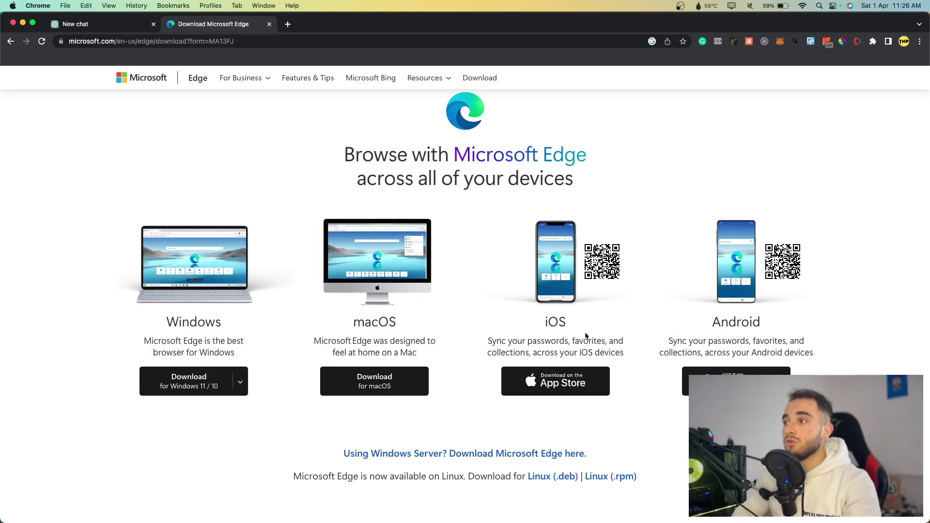
left_click(388, 394)
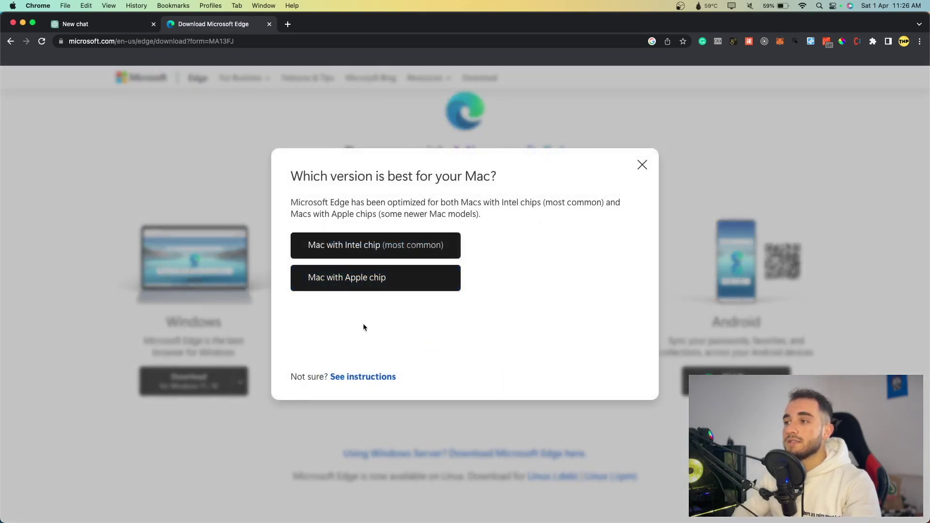
left_click(354, 249)
left_click(347, 249)
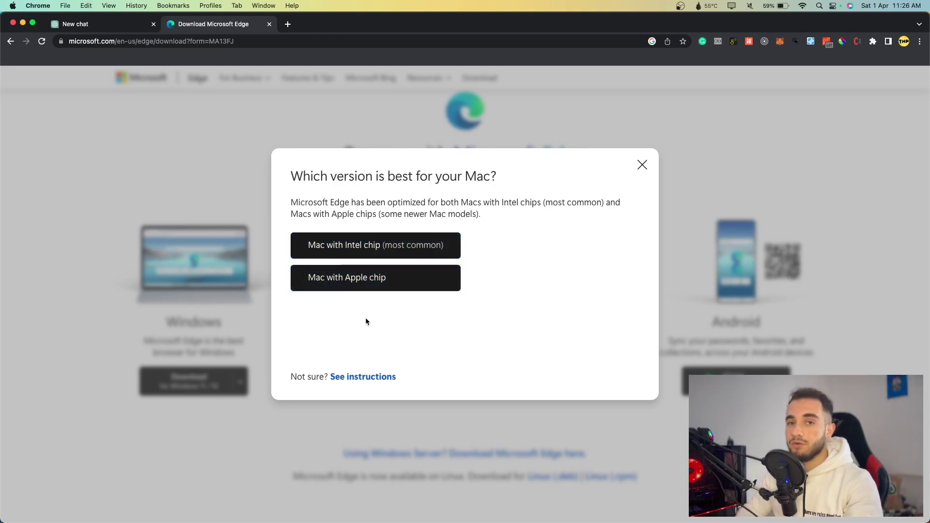
Download the Mac with Apple chip package after accepting the terms, then cancel it.
left_click(358, 278)
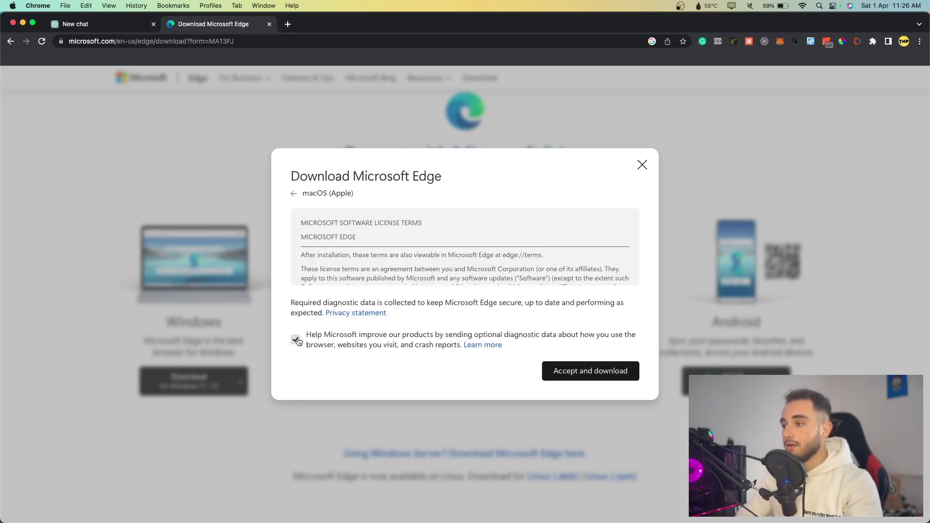
left_click(587, 372)
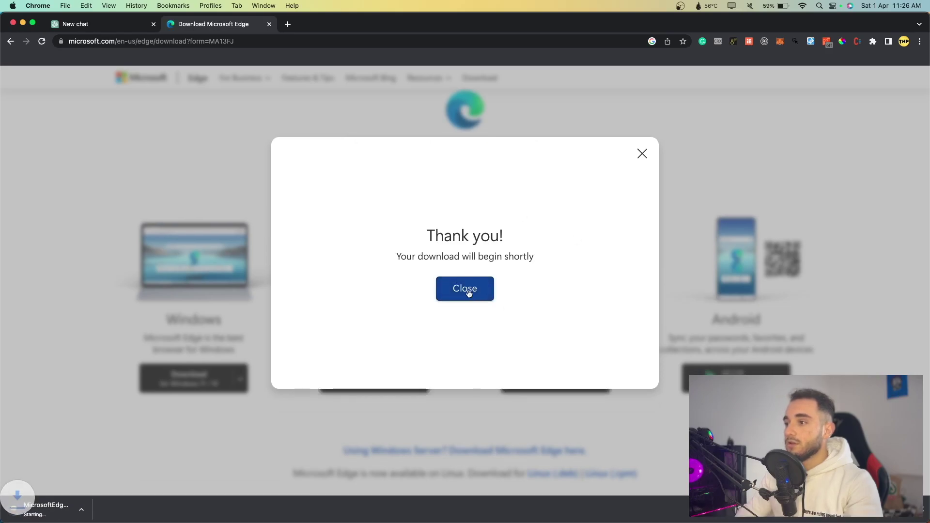
left_click(103, 509)
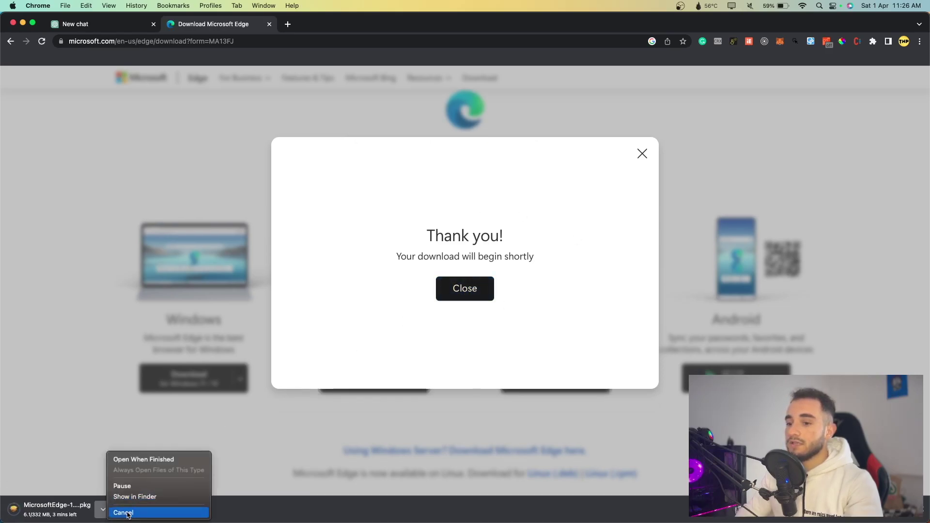
left_click(461, 297)
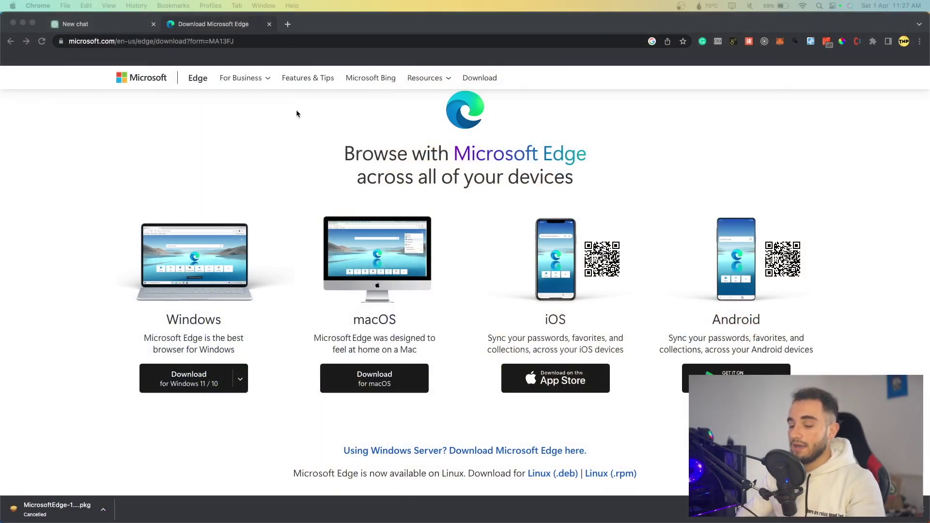
Launch Microsoft Edge from system search and position its window over the desktop.
key("super+space")
type("mic")
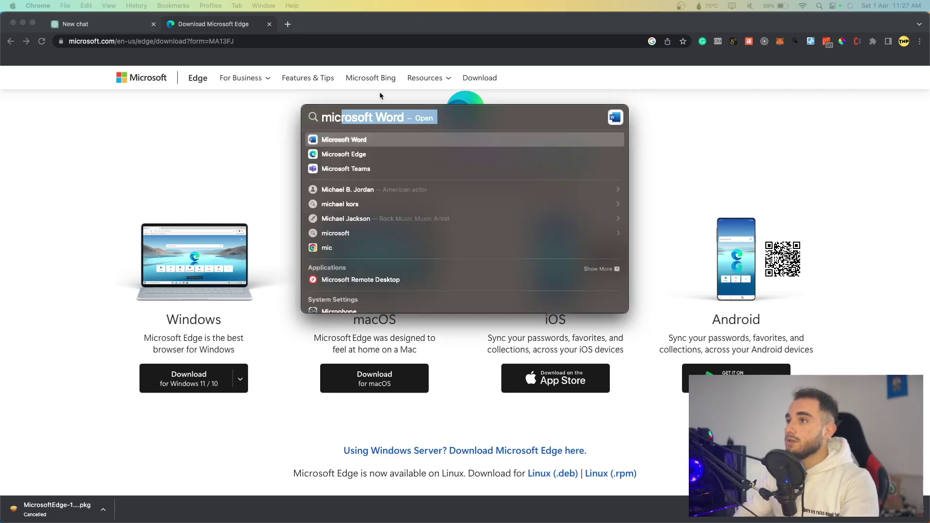
left_click(355, 155)
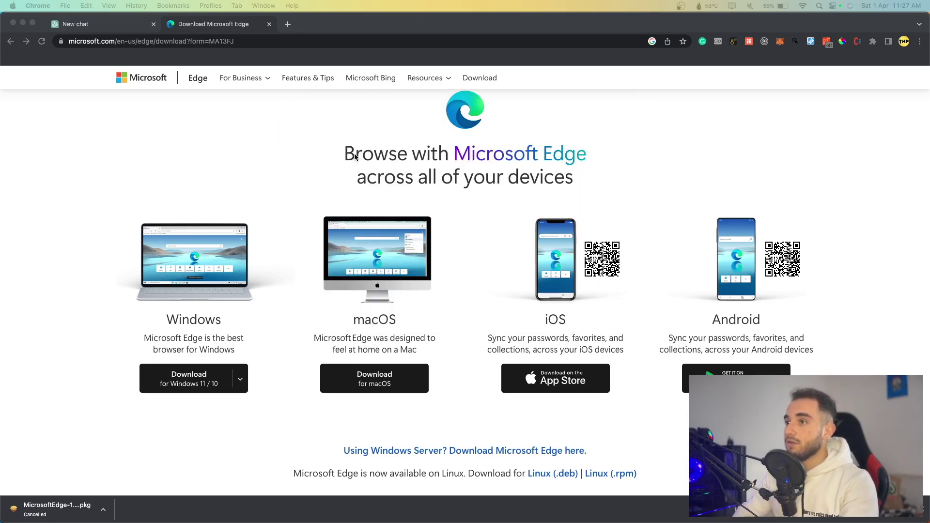
left_click(22, 23)
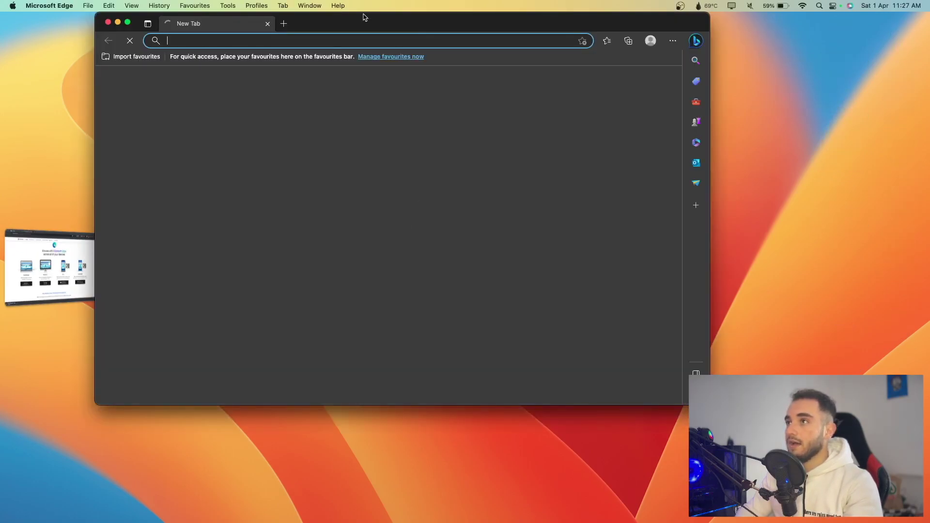
left_click_drag(365, 18, 414, 37)
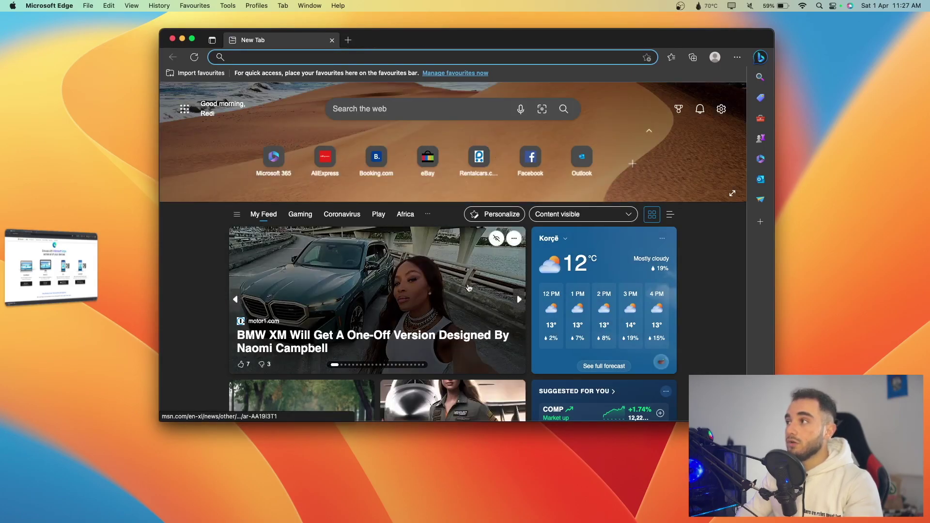
Search Bing for 'microsoft' in Edge.
left_click(715, 58)
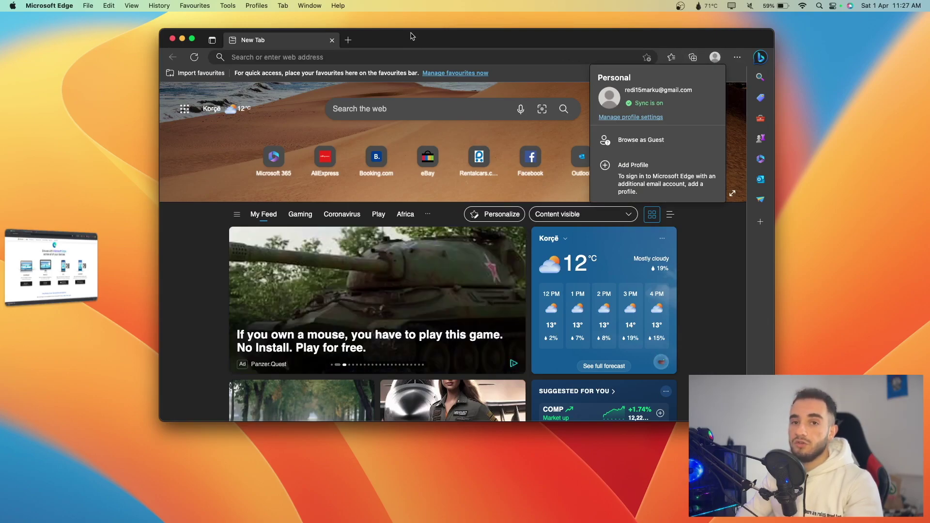
left_click(394, 41)
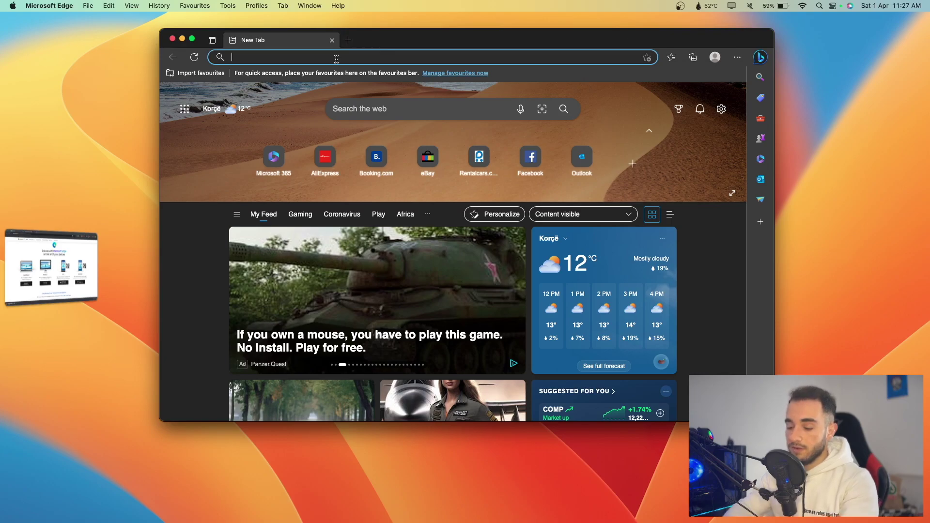
type("mich")
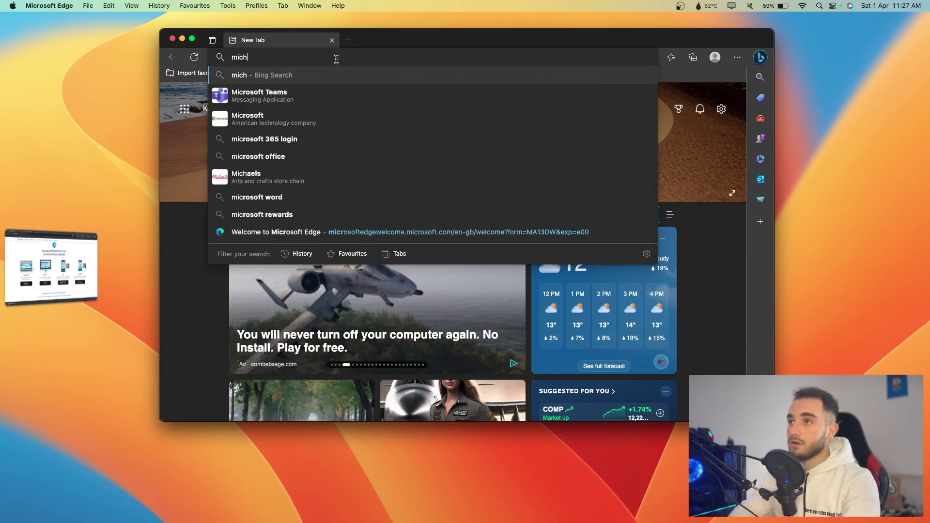
key("BackSpace")
type("rooft")
key("Return")
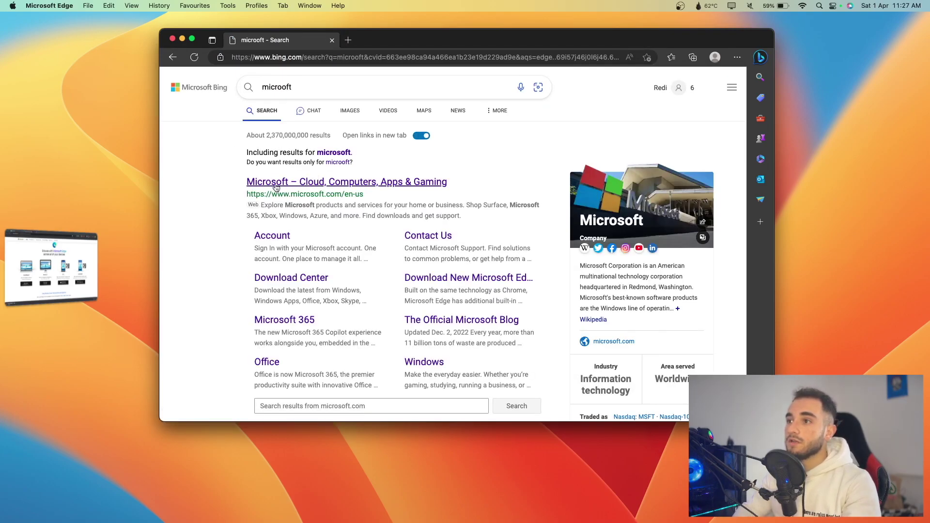
Open the Microsoft 365 plans comparison from the Microsoft site, close it, and open a new tab.
left_click(276, 187)
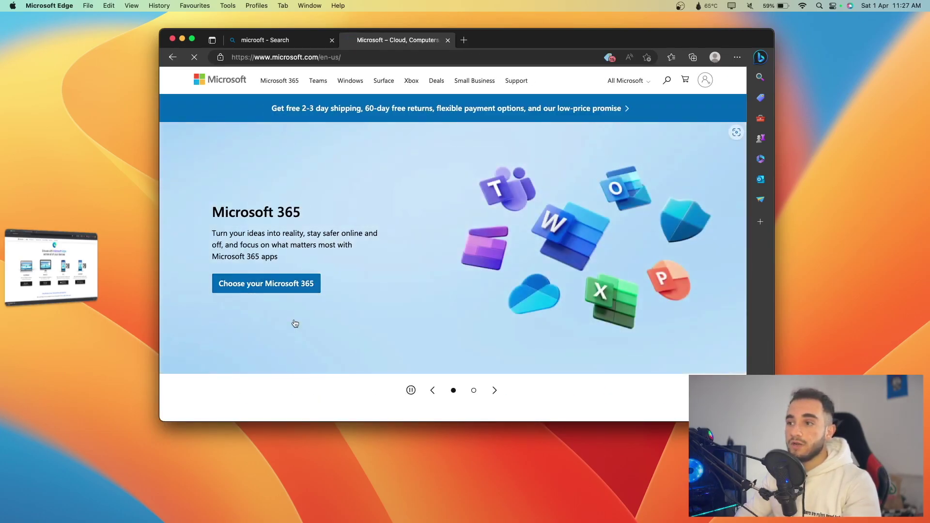
left_click(713, 81)
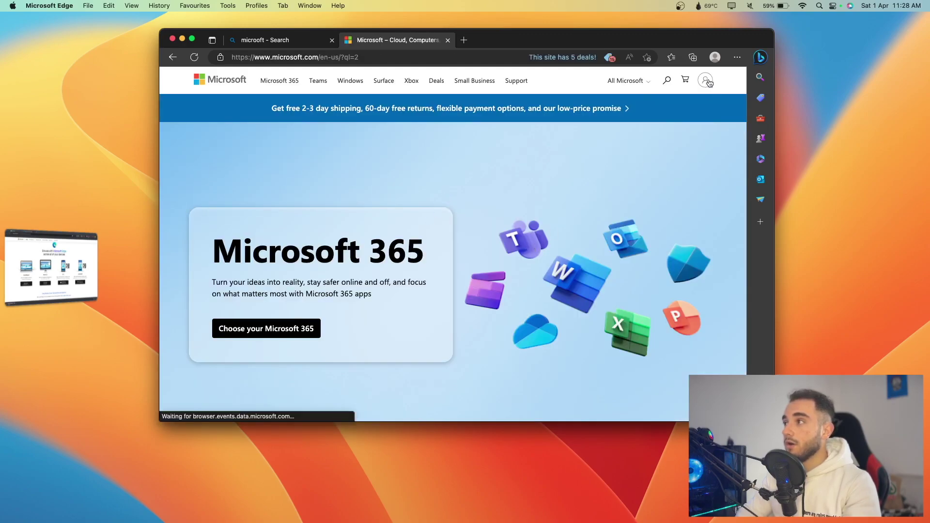
left_click(708, 82)
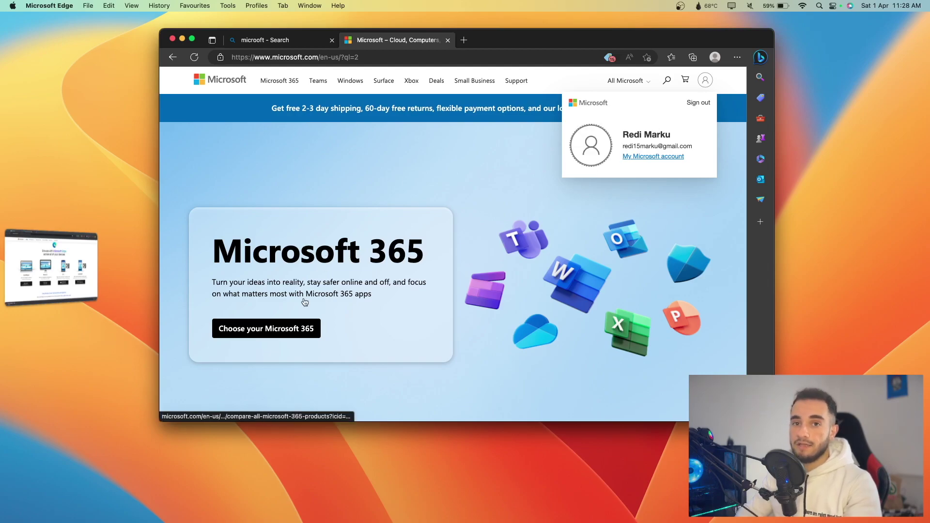
left_click(307, 160)
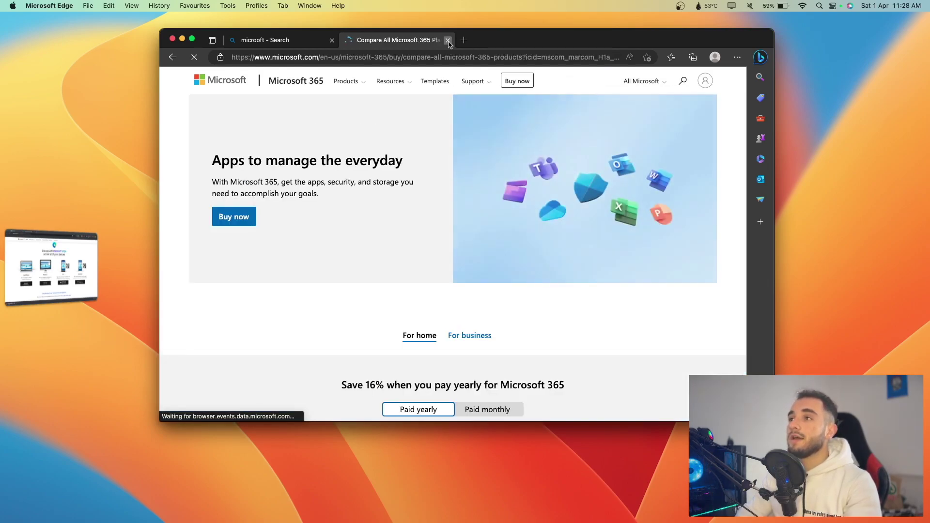
left_click(448, 41)
left_click(348, 40)
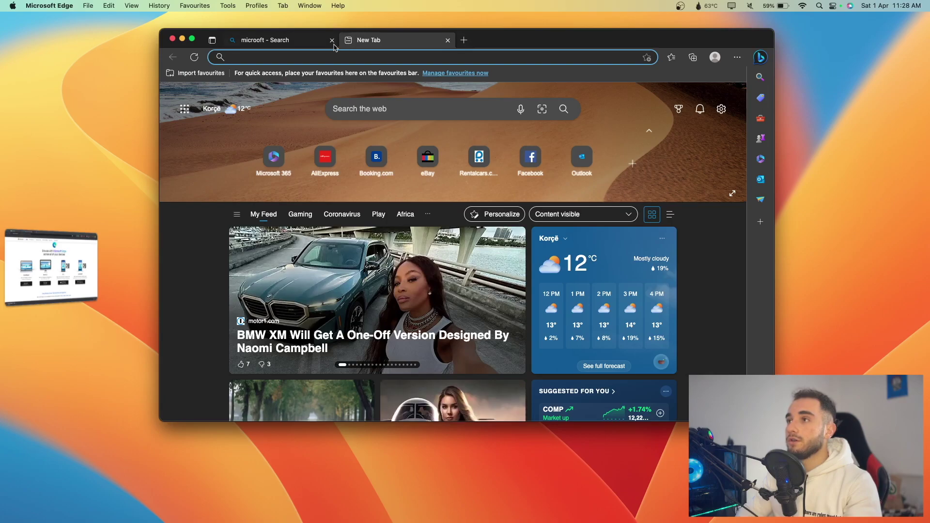
Close the 'microsoft' search tab, search Bing for 'bing ai', and maximize the Edge window.
left_click(332, 41)
scroll(304, 274, "down", 5)
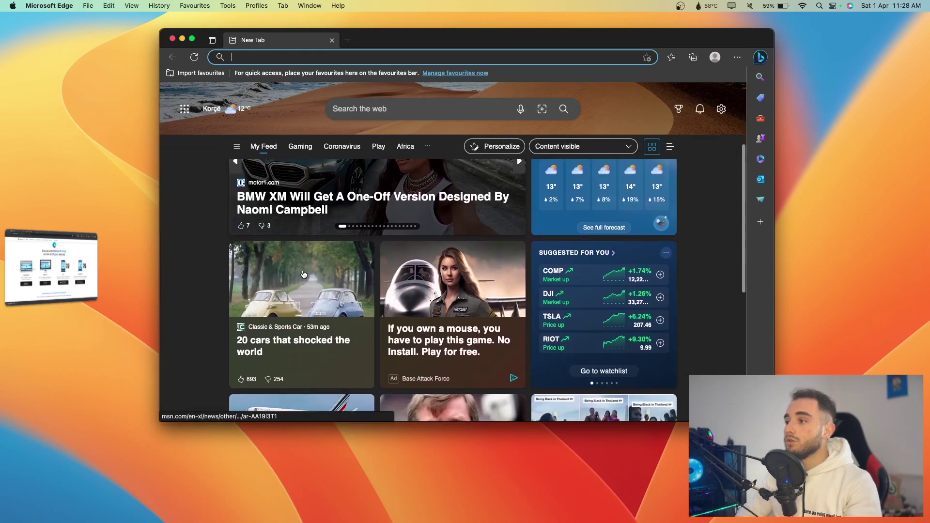
scroll(304, 274, "up", 5)
left_click(309, 62)
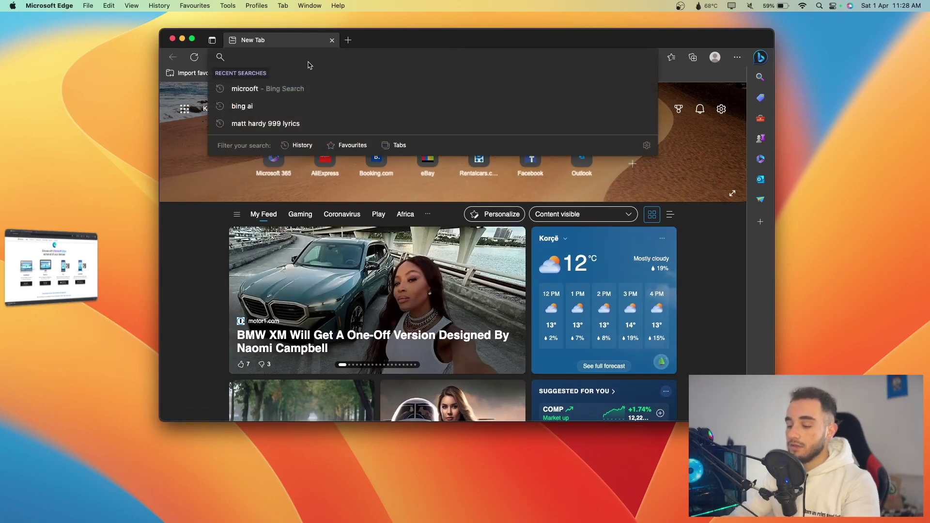
type("bing ai")
key("Return")
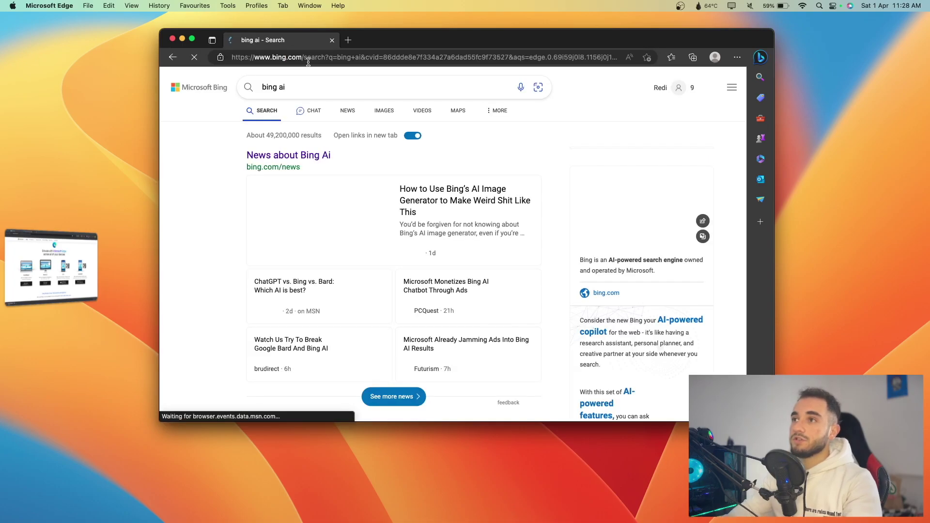
double_click(388, 38)
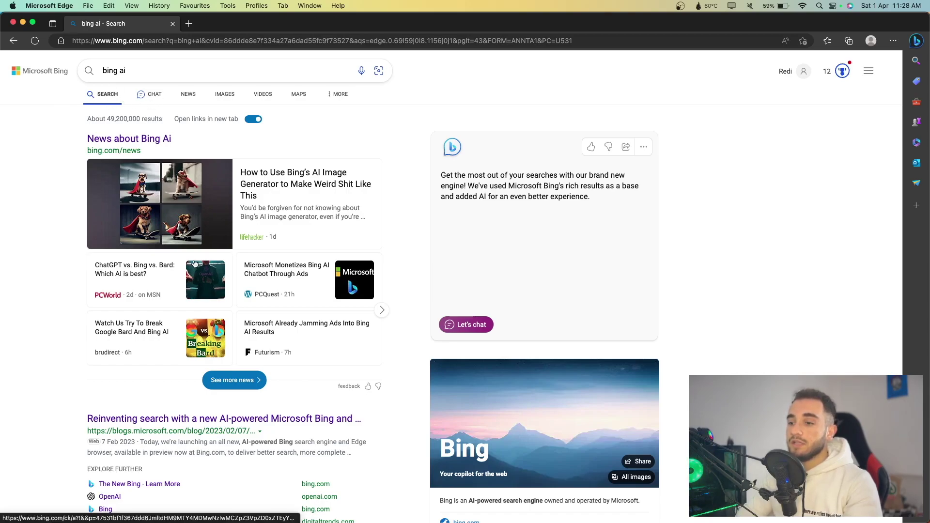
In Chrome, reach the Bing homepage by searching 'bing' in a new tab.
key("ctrl+Up")
left_click(523, 339)
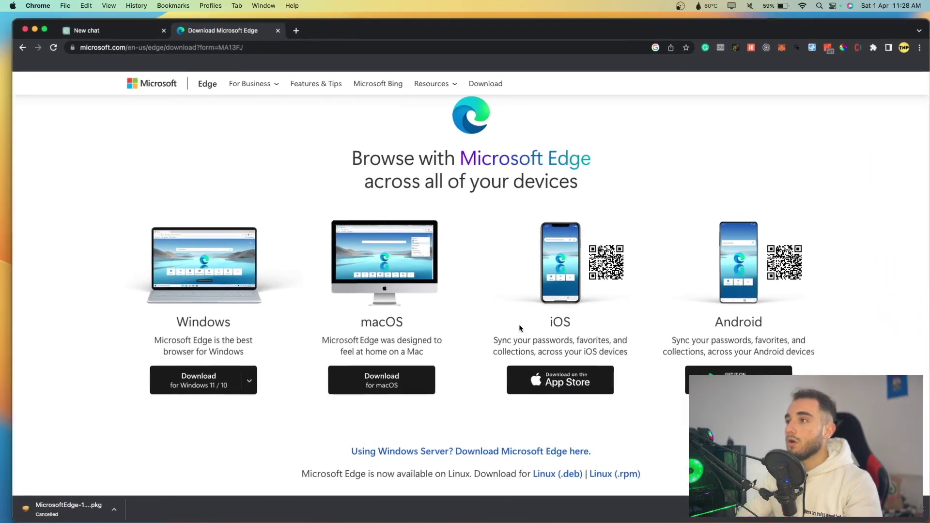
key("super+t")
type("bing")
key("Return")
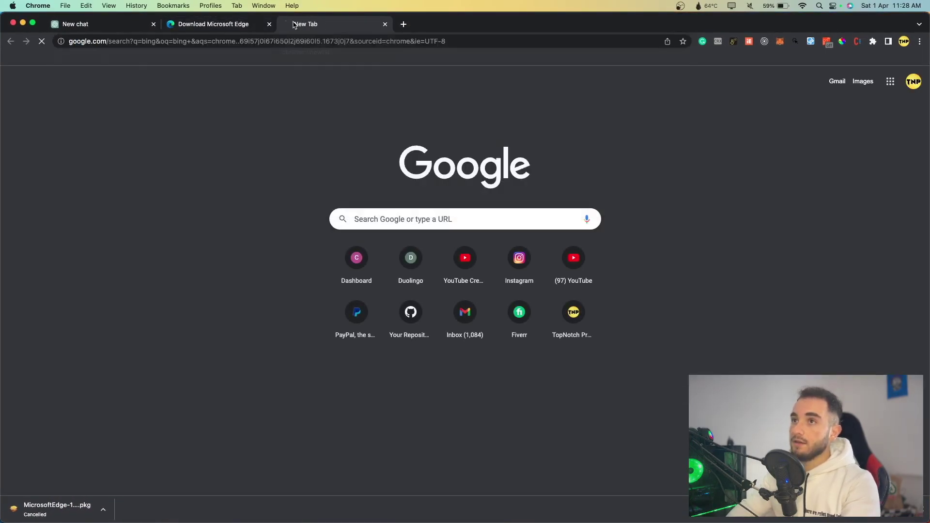
left_click(123, 180)
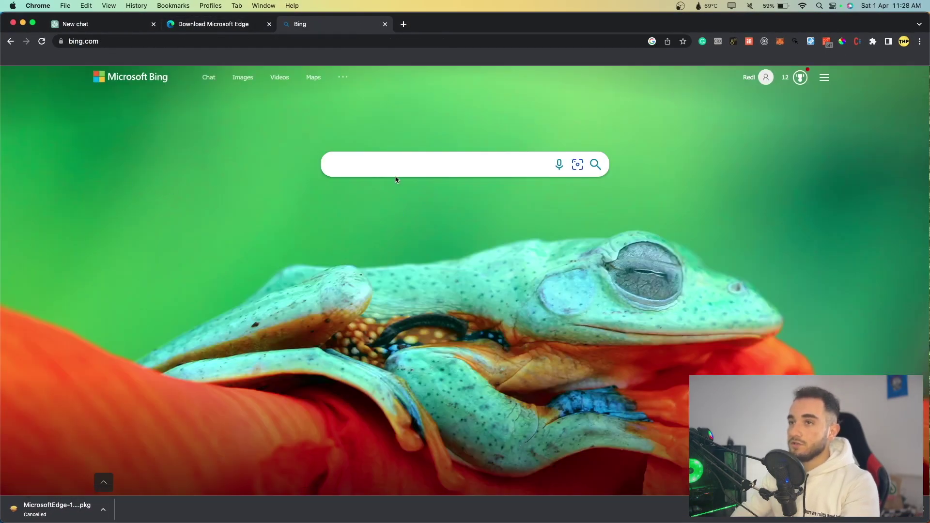
Search Bing for 'bing ai' and try its chat mode, which demands Edge.
type("bing ai")
key("Return")
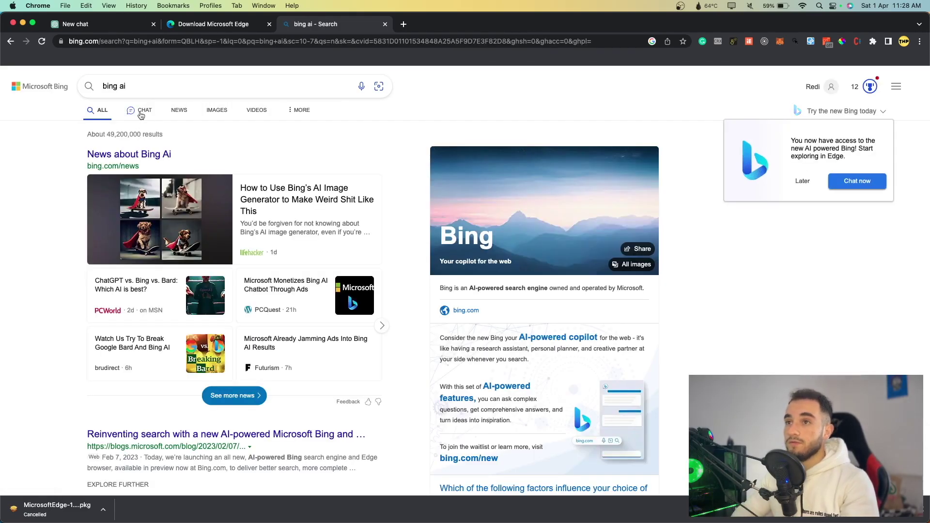
left_click(142, 114)
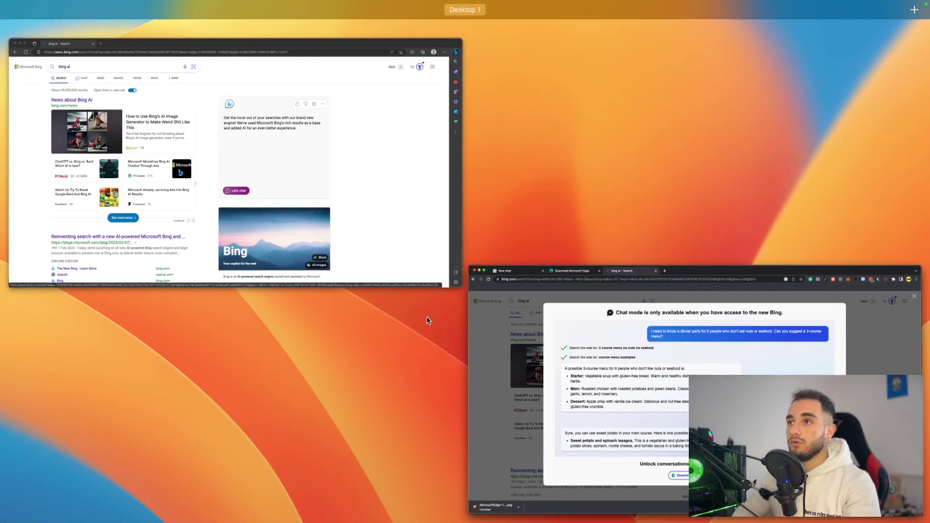
Back in Edge, open Bing's CHAT view and start a new Balanced-style conversation.
left_click(143, 169)
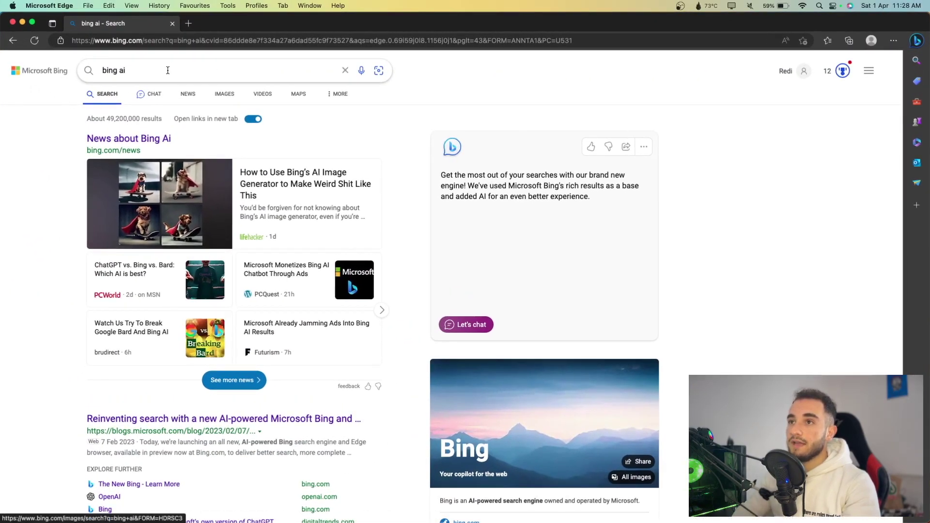
left_click(152, 93)
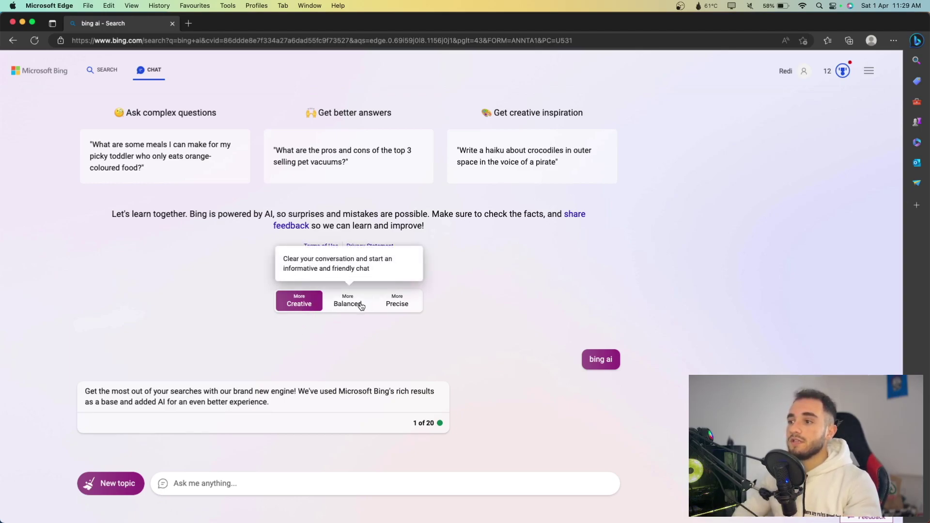
left_click(348, 306)
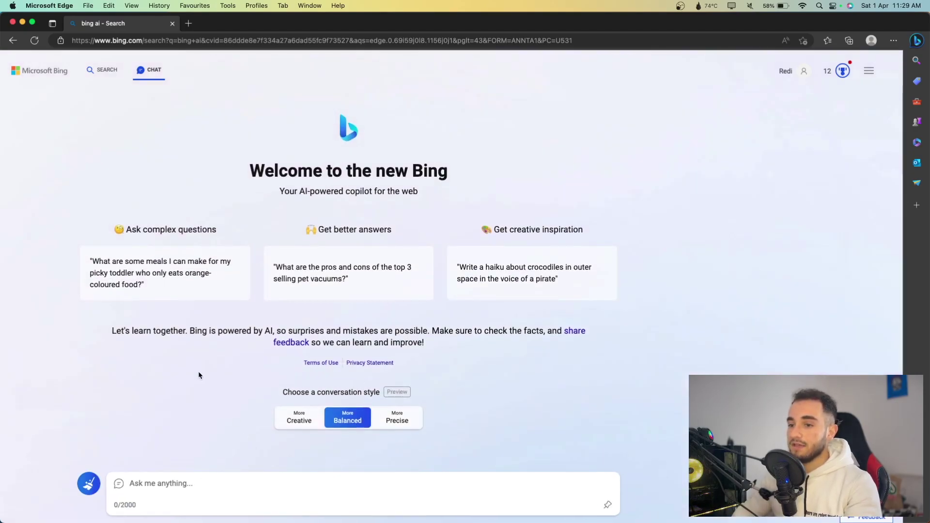
Send 'hello' to Bing Chat and scroll through its reply.
type("hello")
key("Return")
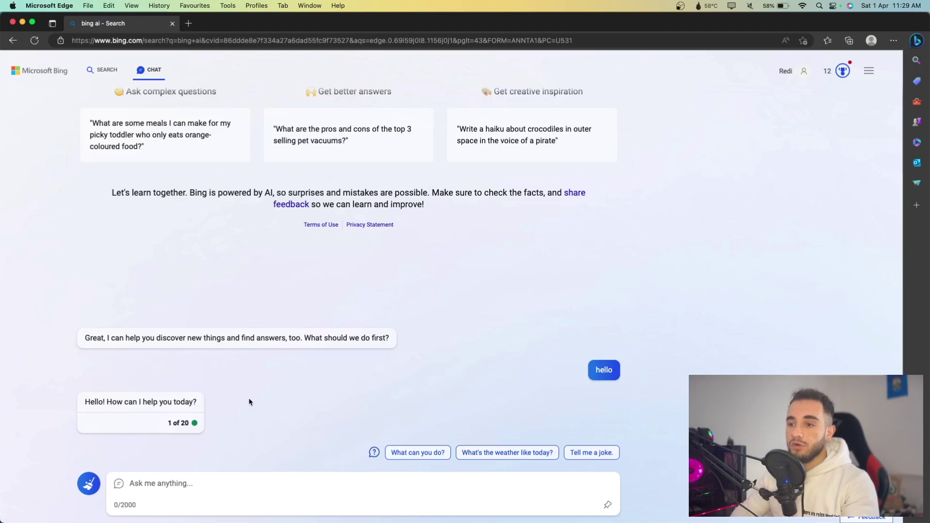
left_click(213, 480)
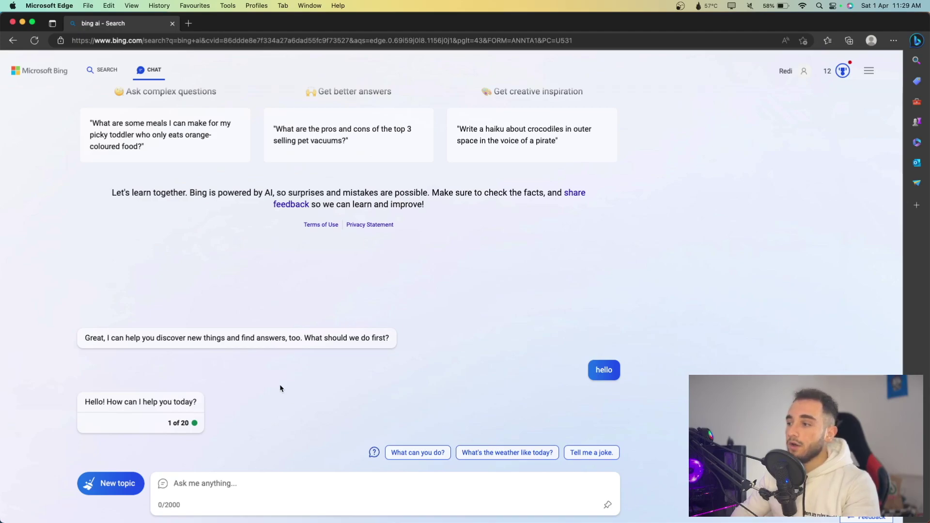
scroll(237, 365, "up", 5)
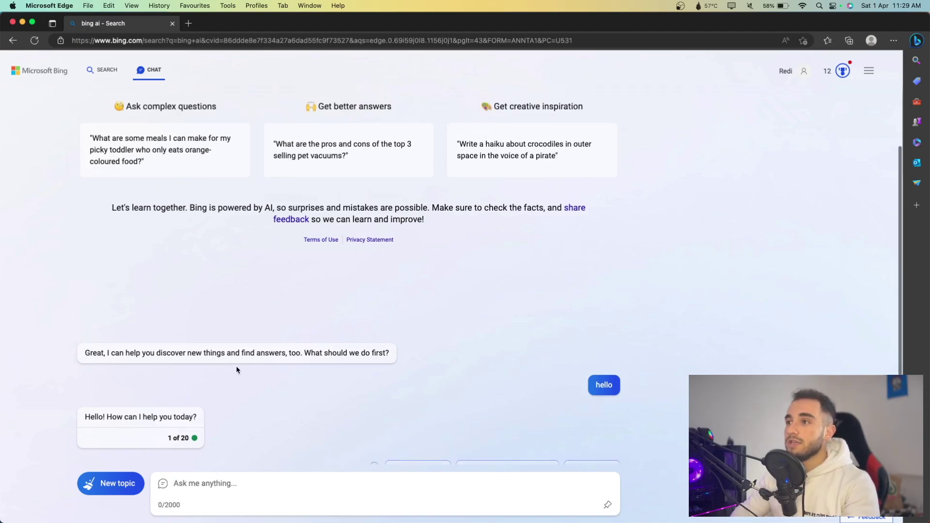
scroll(237, 366, "down", 5)
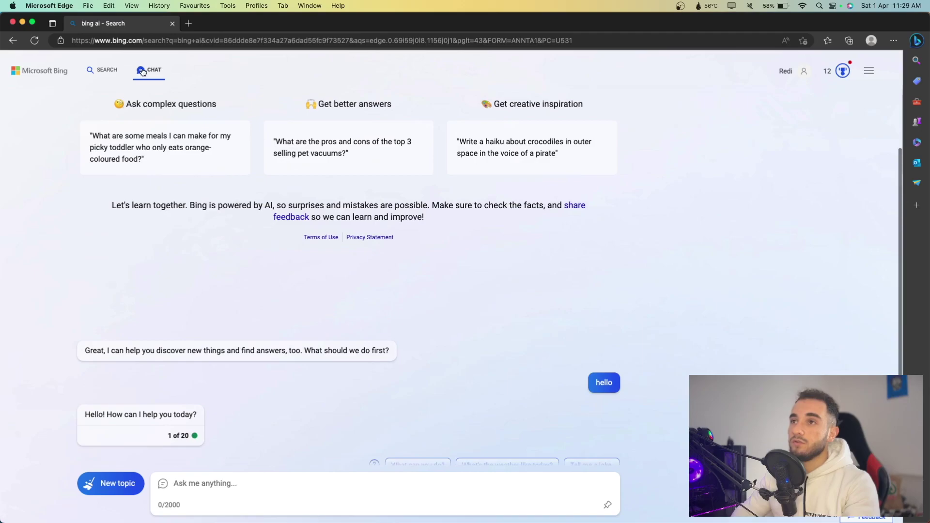
scroll(237, 370, "up", 10)
scroll(278, 237, "down", 1)
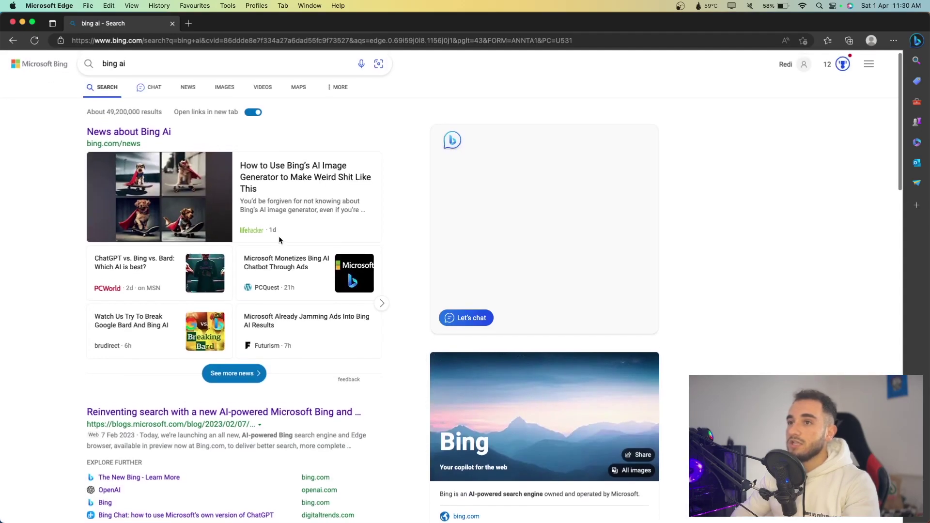
Switch Bing Chat to More Creative and ask 'create a react app todo'.
left_click(151, 90)
left_click(298, 305)
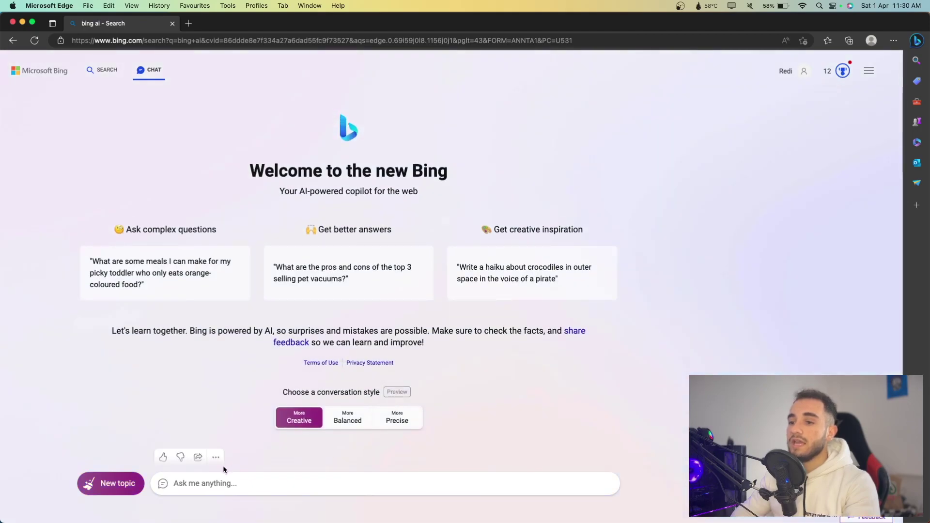
left_click(224, 482)
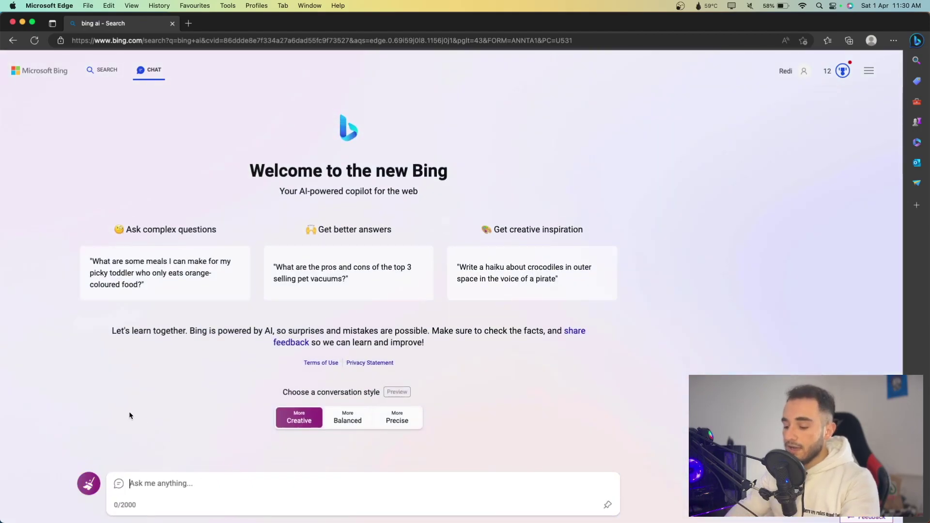
type("create")
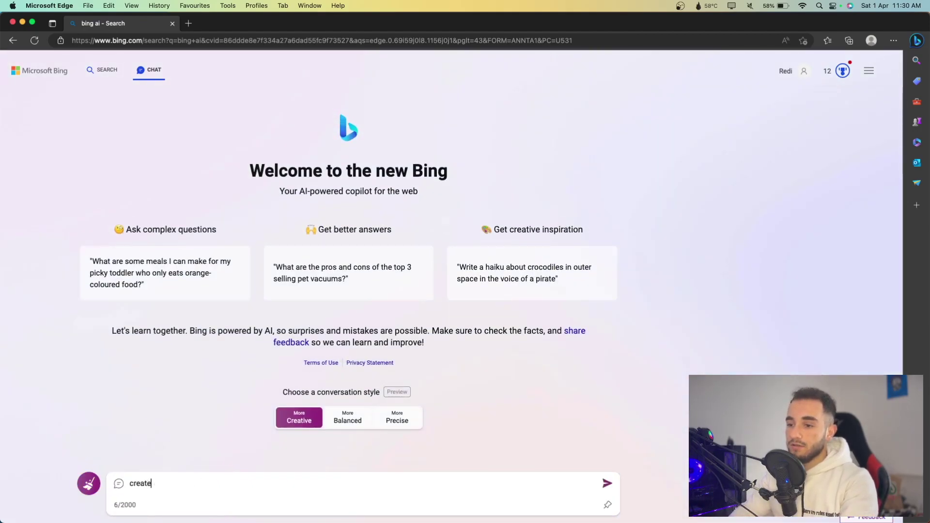
type(" a react app todo")
key("Return")
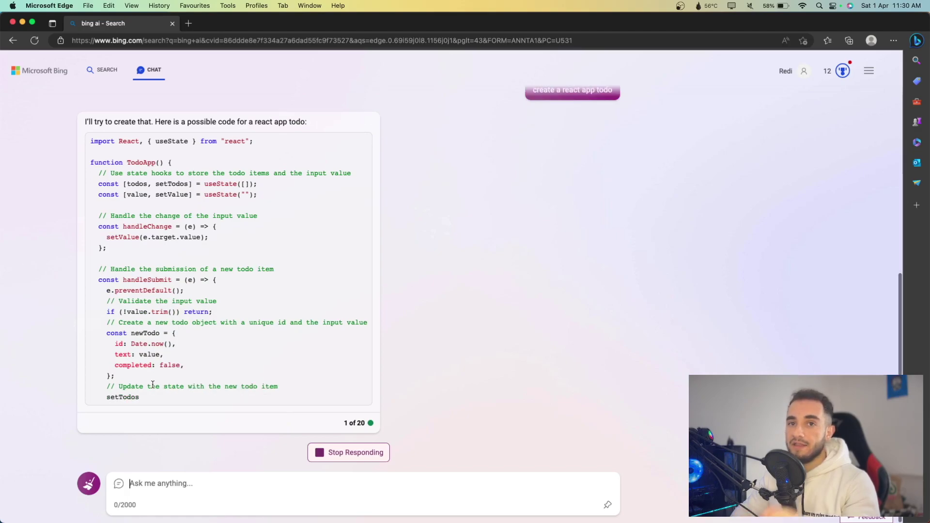
Scroll back up through Bing's finished TodoApp code and highlight the submit-new-todo comment.
scroll(228, 278, "up", 1)
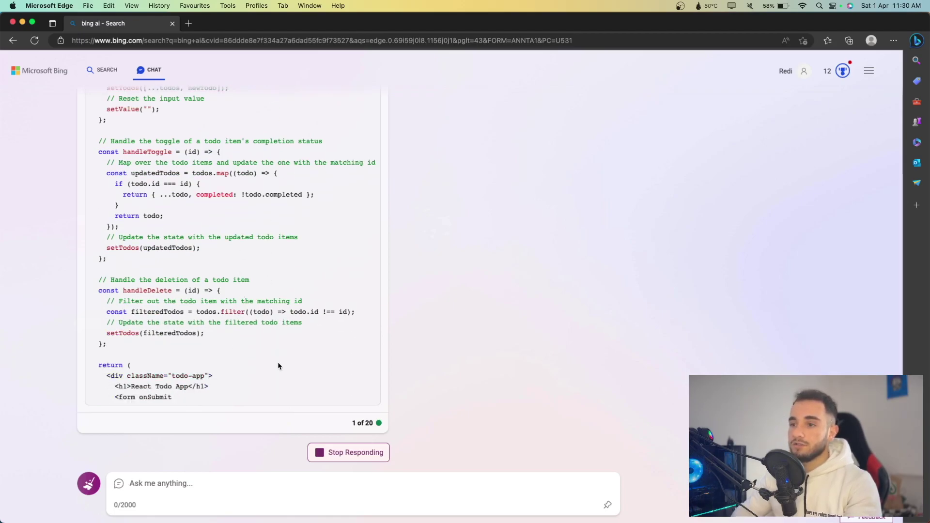
scroll(304, 249, "up", 15)
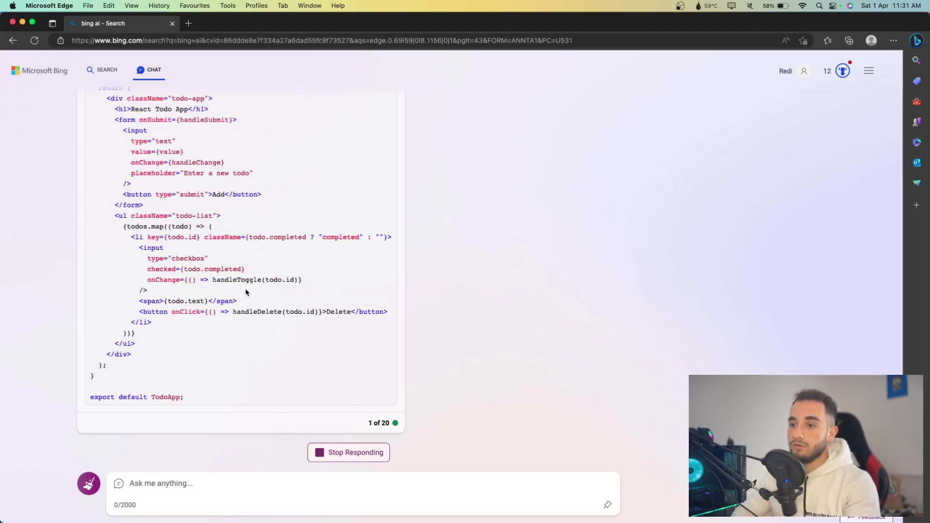
scroll(245, 290, "up", 10)
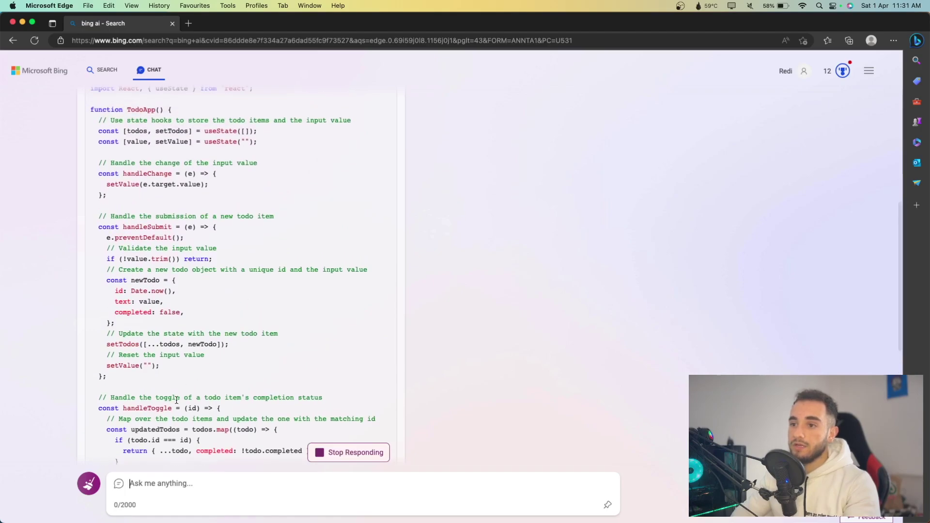
scroll(176, 403, "up", 5)
left_click_drag(99, 279, 91, 268)
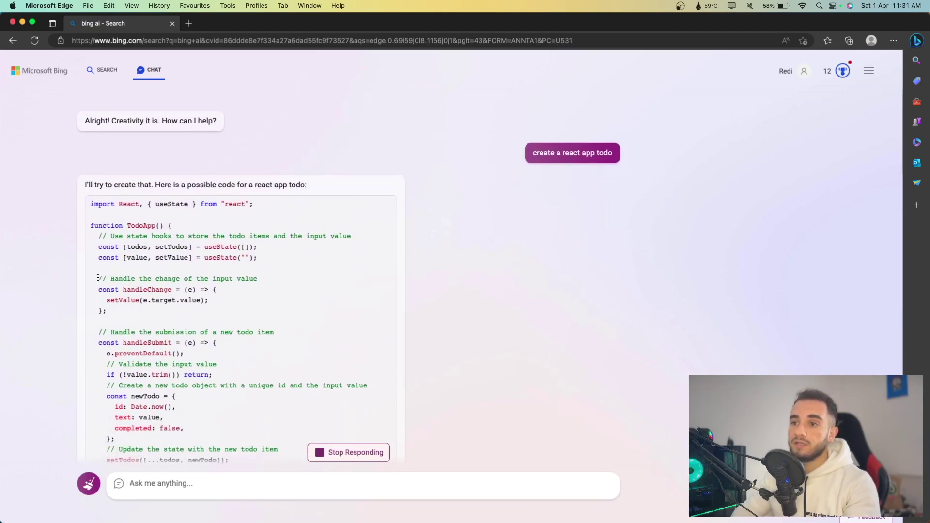
left_click_drag(282, 330, 107, 331)
Open the ChatGPT tab in Chrome and copy the 'create a react app todo' prompt from Bing Chat.
left_click(110, 330)
key("ctrl+Up")
left_click(280, 151)
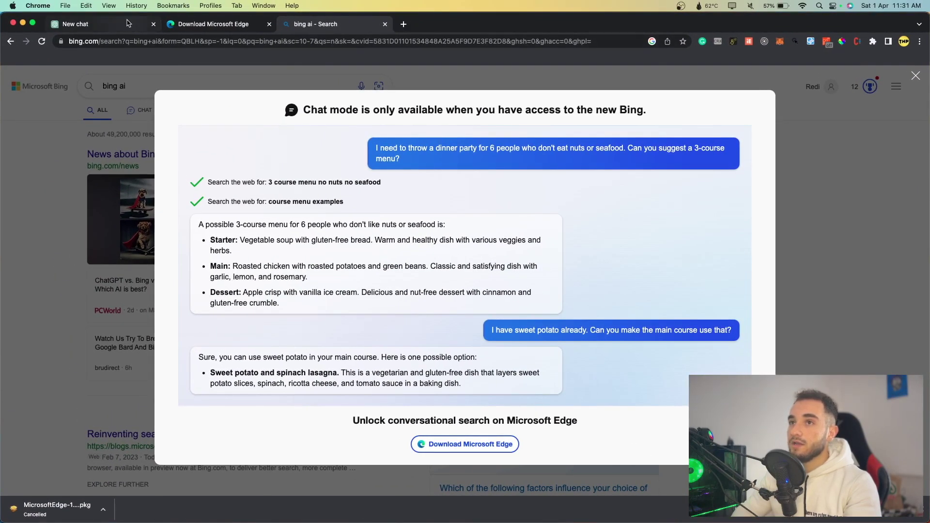
left_click(102, 24)
key("ctrl+Up")
left_click(312, 199)
left_click_drag(612, 153, 538, 153)
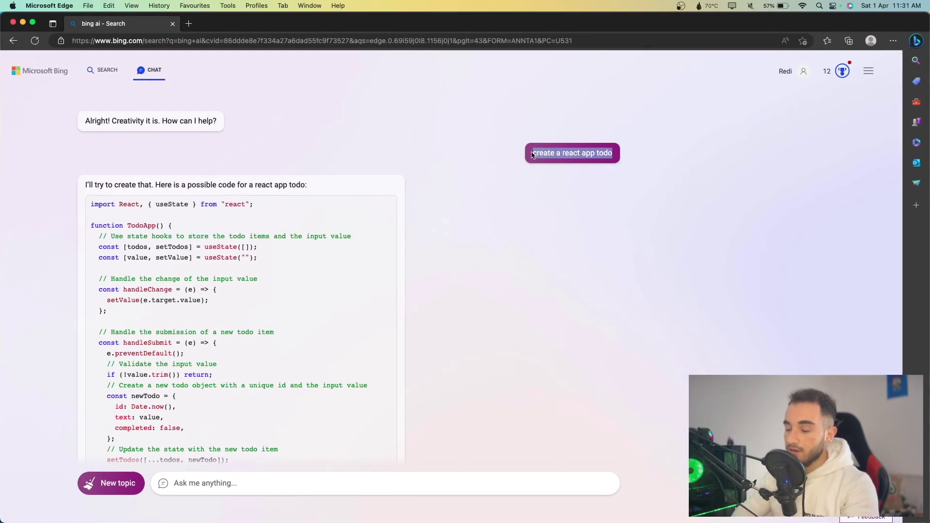
key("super+c")
Paste the prompt into ChatGPT, send it, and scroll through its answer.
key("ctrl+Up")
left_click(242, 132)
left_click(388, 457)
key("super+v")
key("Return")
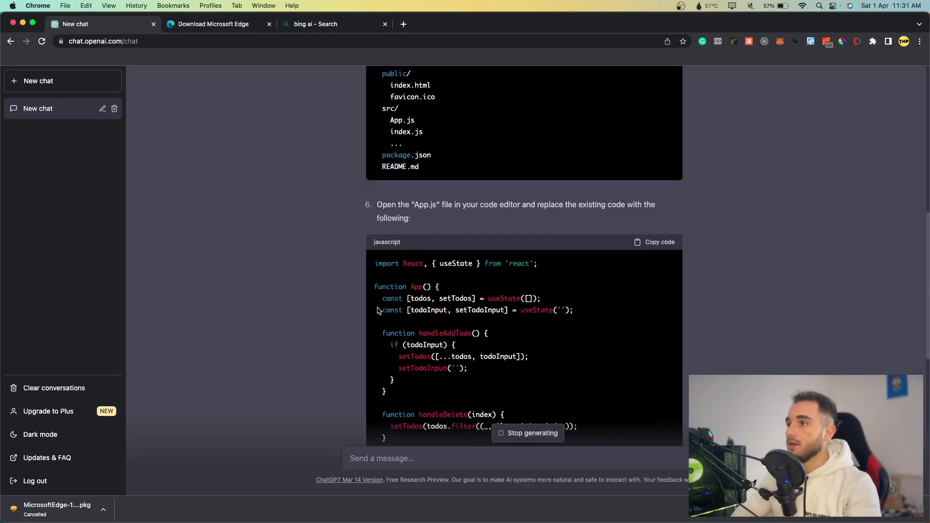
scroll(378, 310, "up", 10)
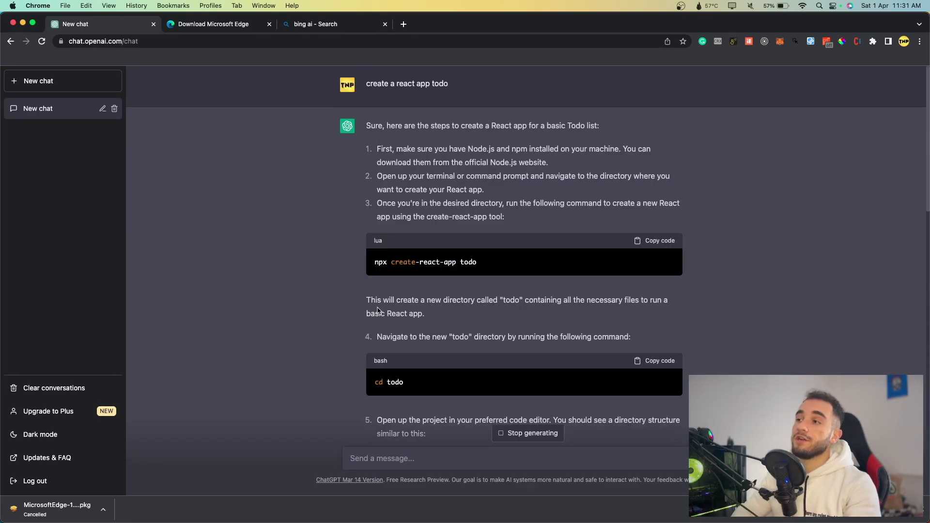
scroll(398, 296, "down", 10)
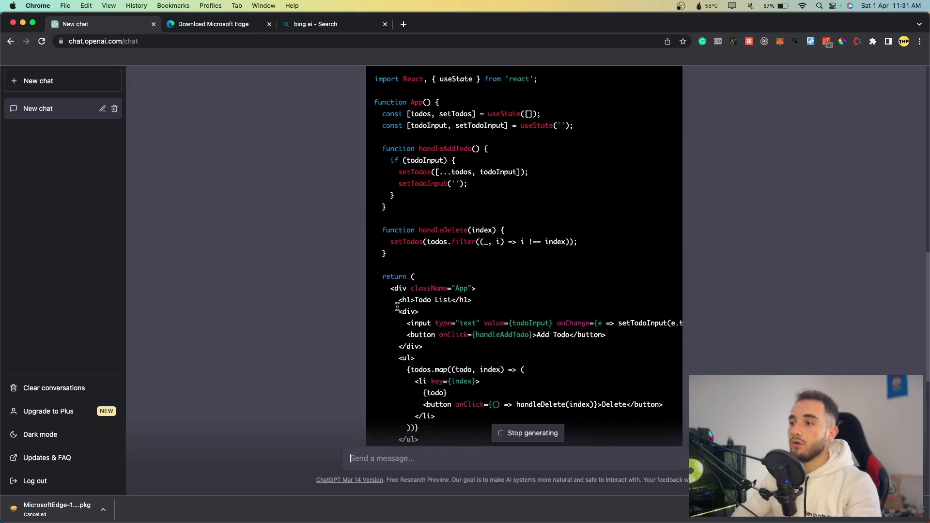
Bring the Edge Bing chat back to full screen and scroll through its React todo code.
key("ctrl+Up")
left_click(334, 248)
scroll(240, 356, "down", 1)
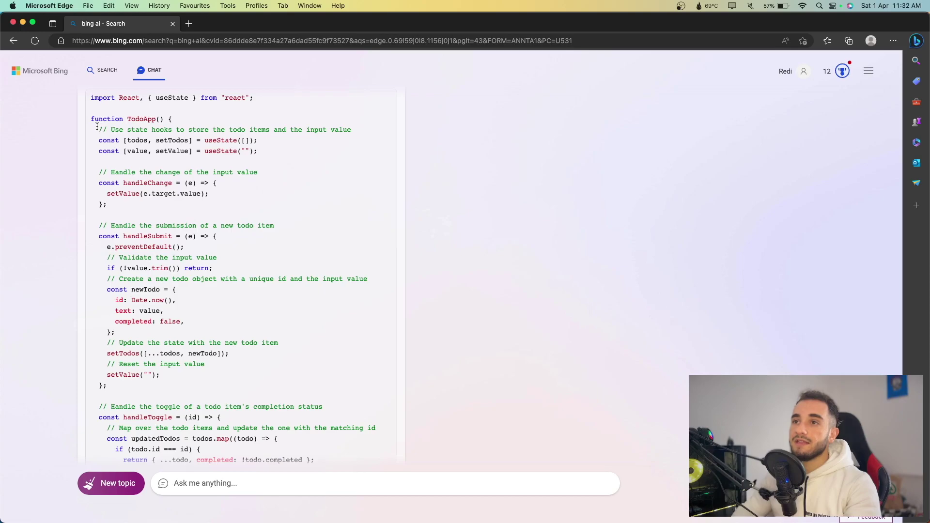
scroll(182, 274, "down", 3)
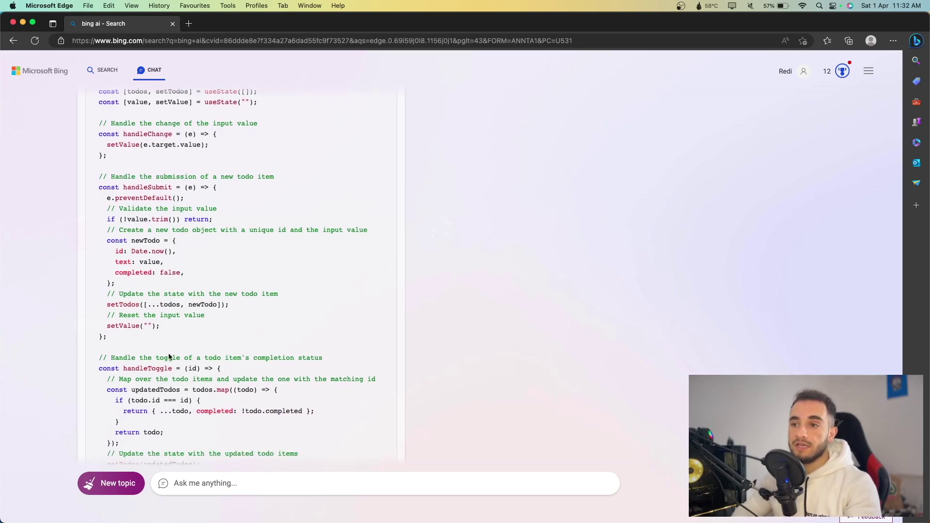
scroll(119, 315, "up", 3)
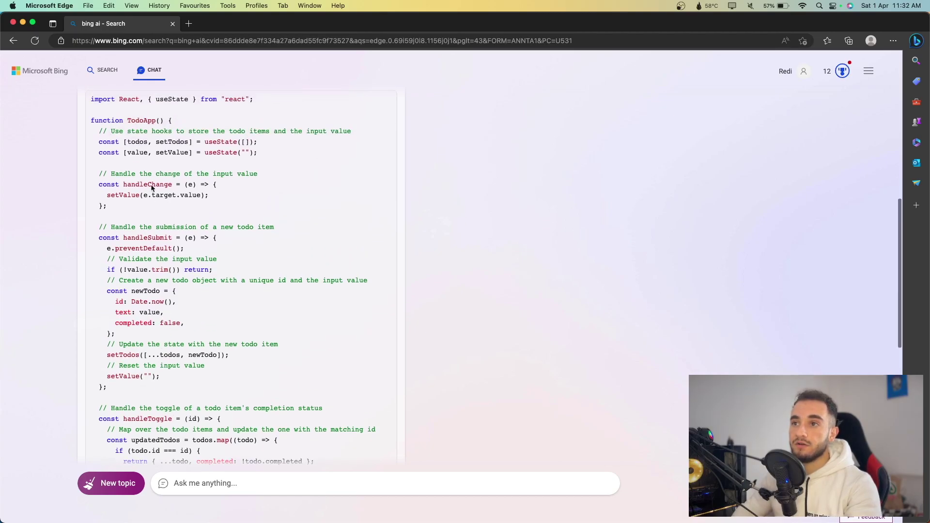
Highlight Bing's handleSubmit function and read the surrounding handlers and JSX.
left_click_drag(99, 184, 125, 212)
left_click_drag(97, 239, 156, 370)
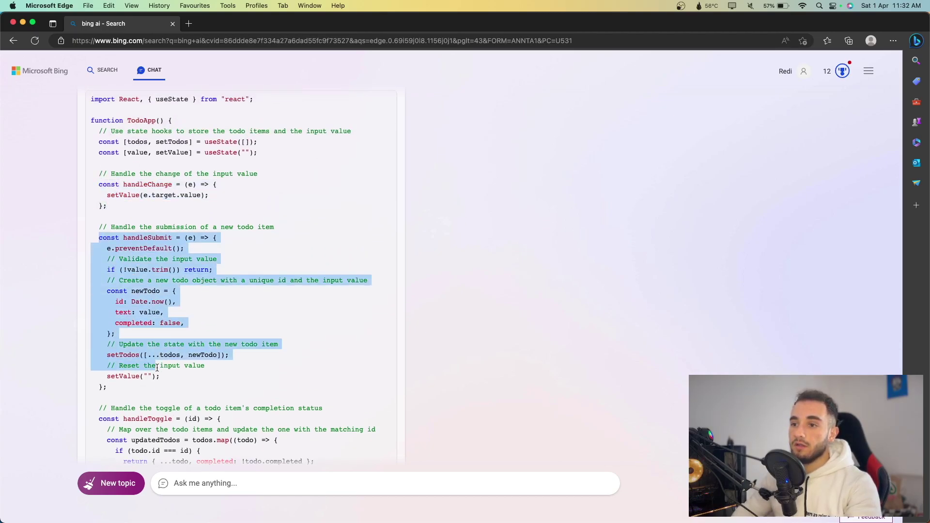
scroll(153, 393, "down", 20)
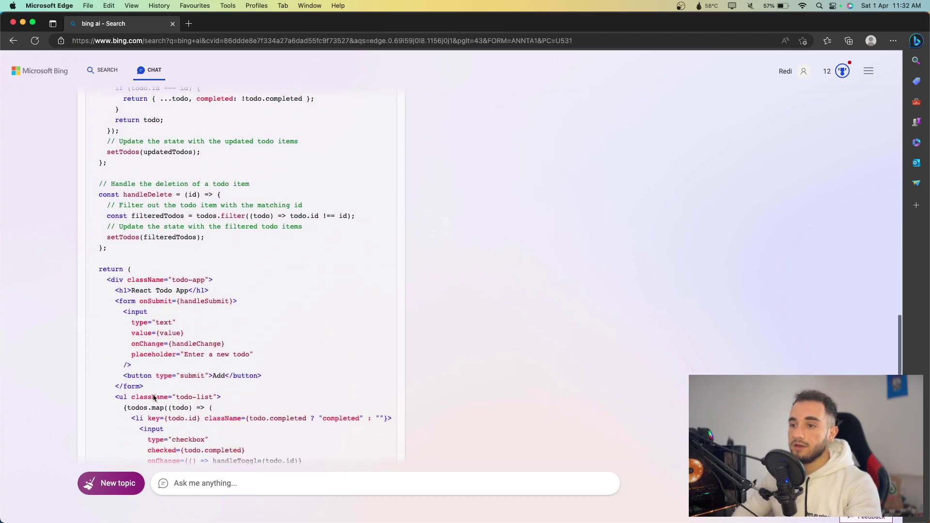
scroll(153, 394, "up", 20)
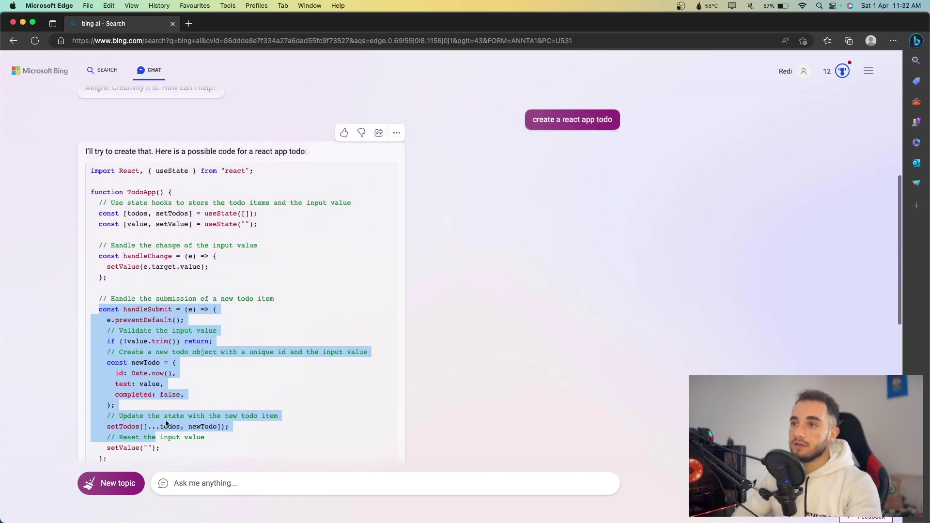
scroll(208, 328, "down", 1)
Switch to Chrome and scroll through ChatGPT's App.js todo code.
key("ctrl+Up")
left_click(207, 321)
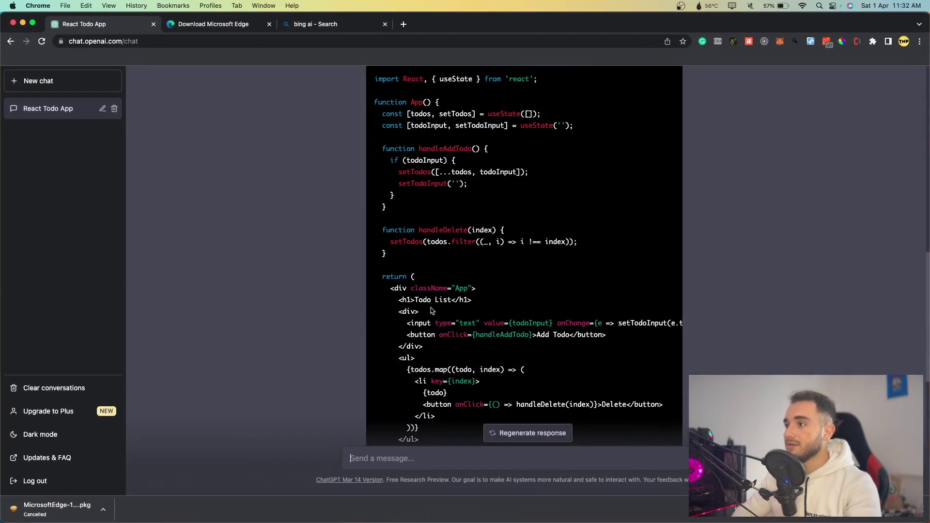
scroll(432, 311, "down", 4)
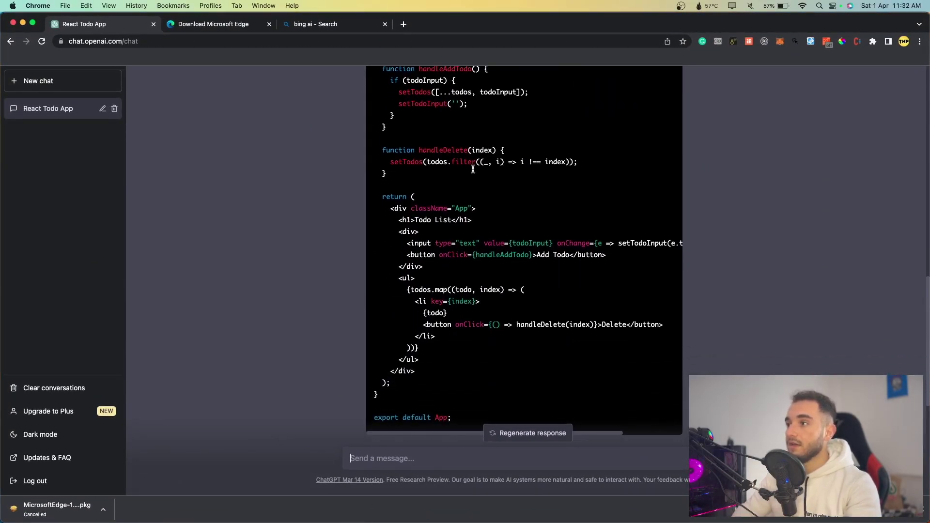
scroll(478, 240, "down", 3)
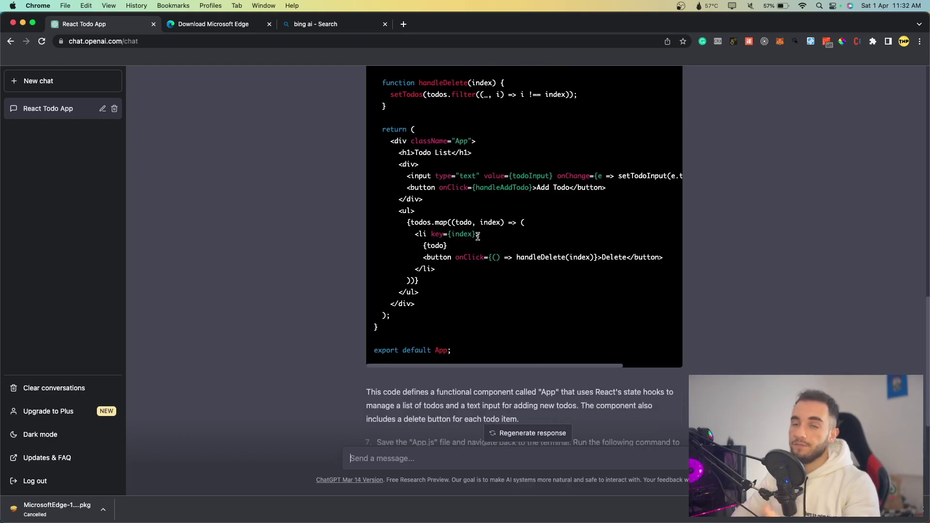
scroll(479, 237, "up", 7)
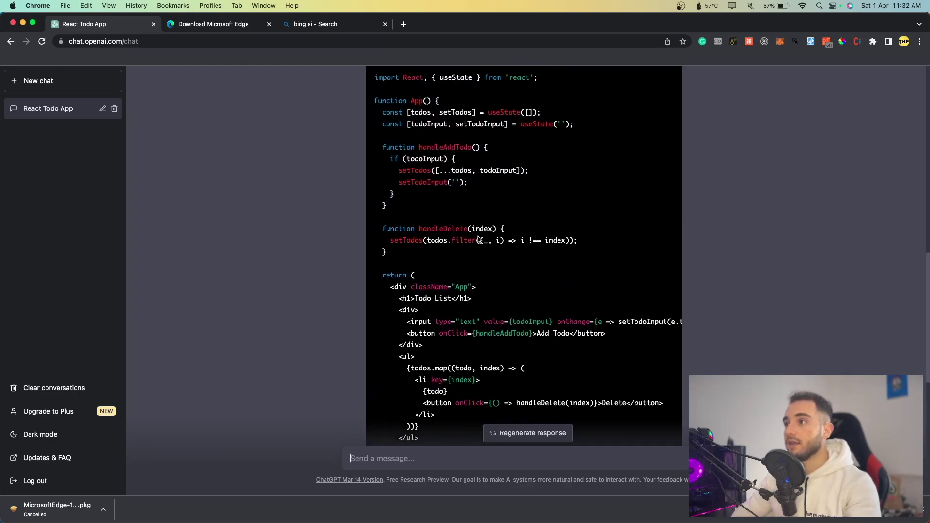
scroll(389, 178, "up", 1)
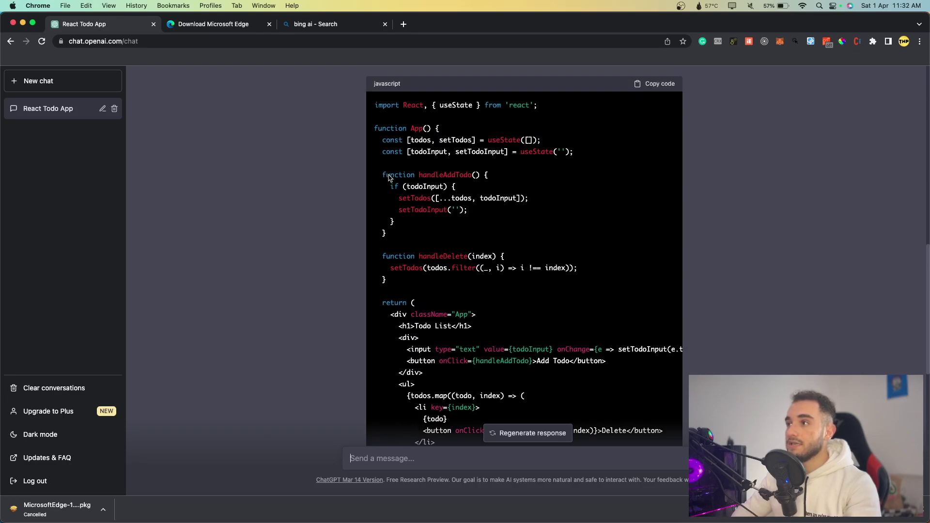
Scroll back up ChatGPT's answer, then compare it with Bing's code in Edge.
key("ctrl+Up")
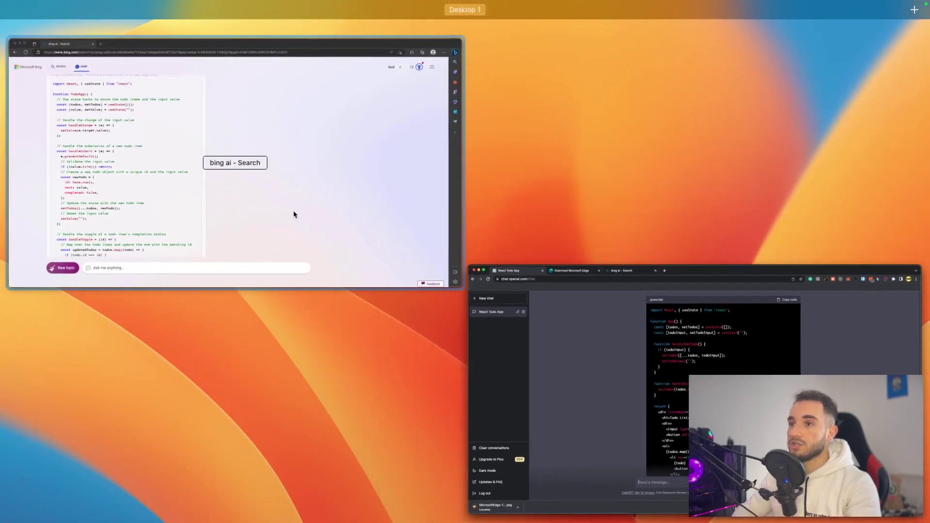
left_click(546, 357)
scroll(405, 196, "up", 1)
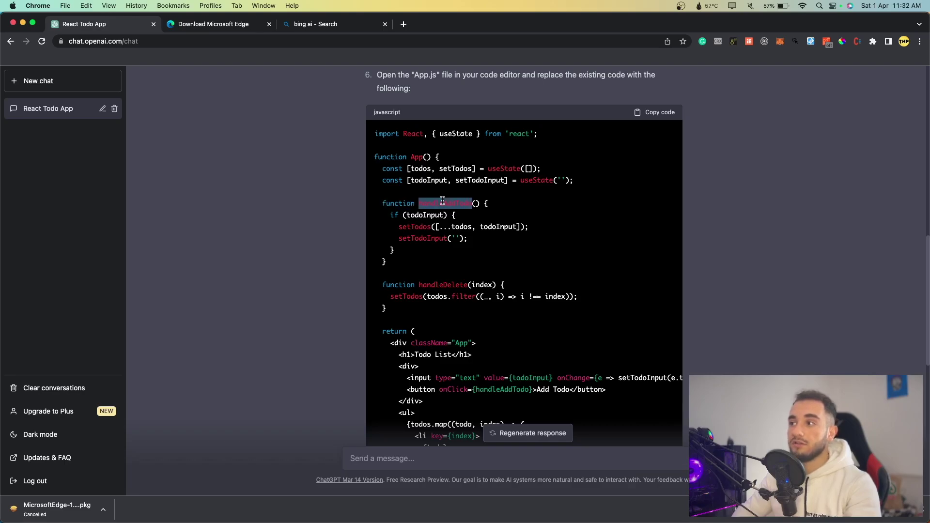
key("ctrl+Up")
left_click(202, 222)
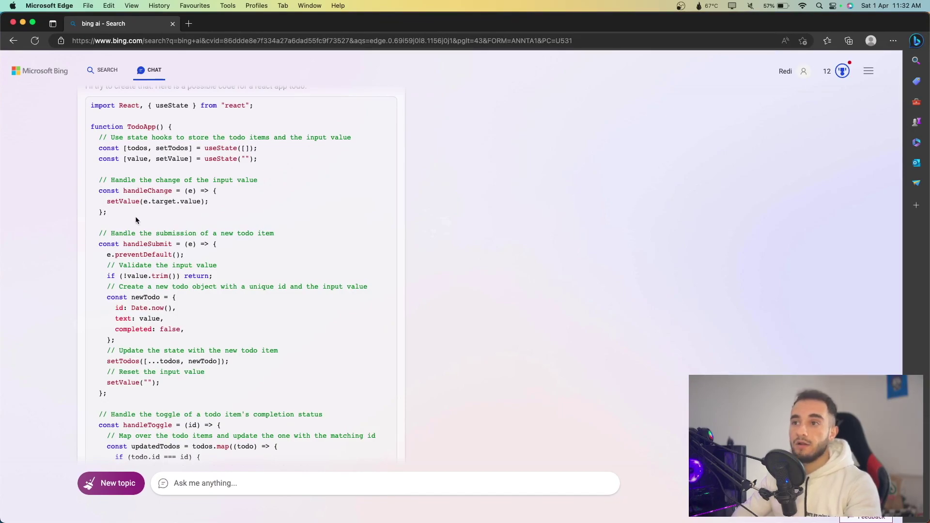
Recheck ChatGPT's React Todo App code once more, then return to Bing's TodoApp answer.
key("ctrl+Up")
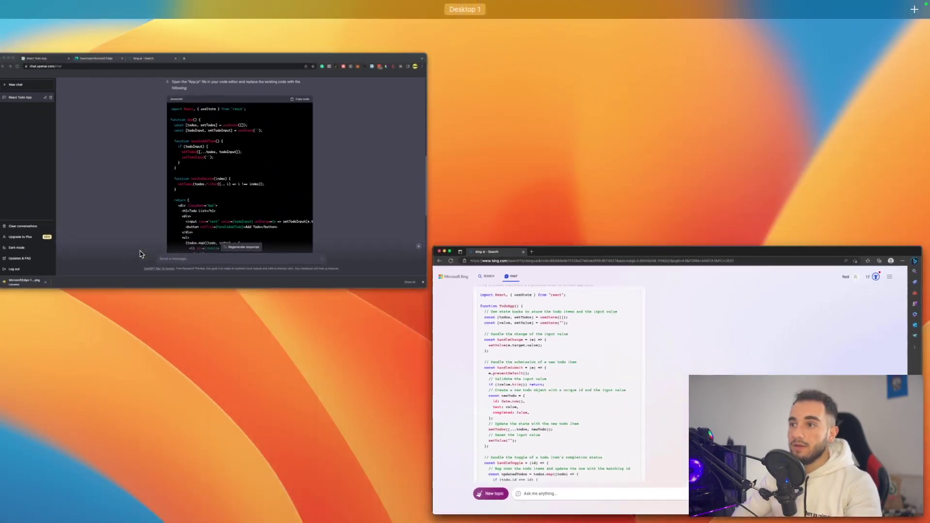
left_click(243, 191)
scroll(478, 224, "down", 5)
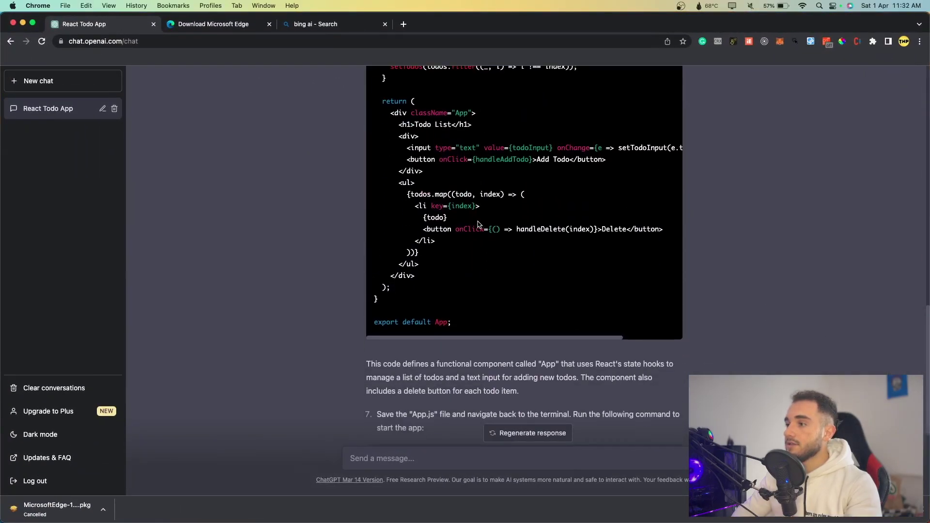
scroll(478, 224, "up", 6)
key("ctrl+Up")
left_click(232, 165)
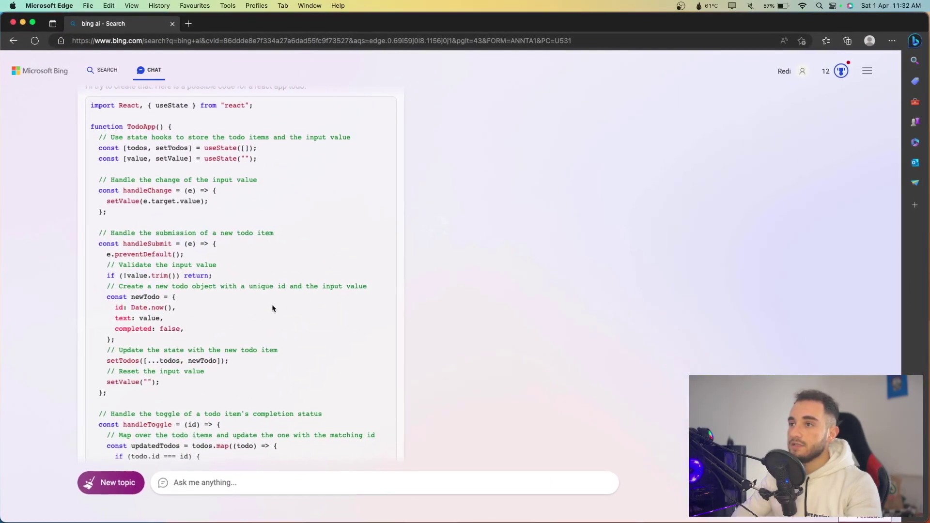
scroll(184, 283, "down", 6)
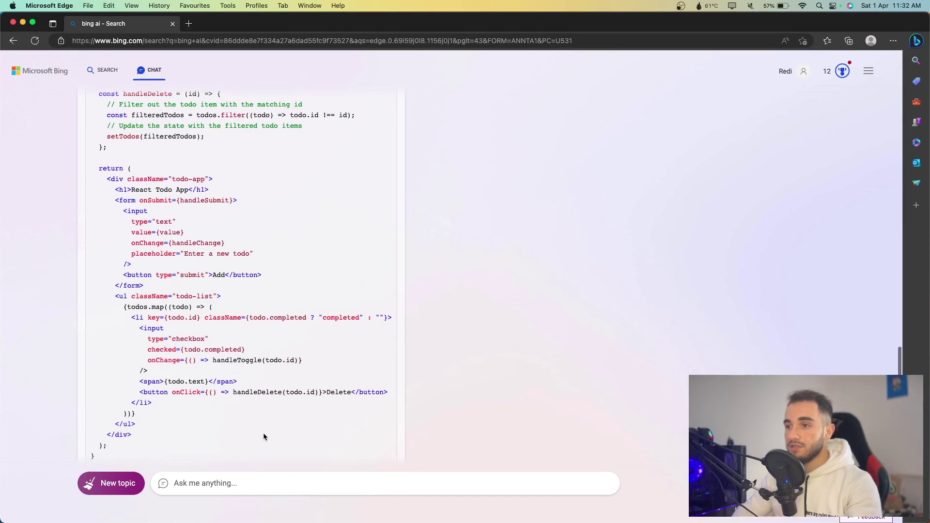